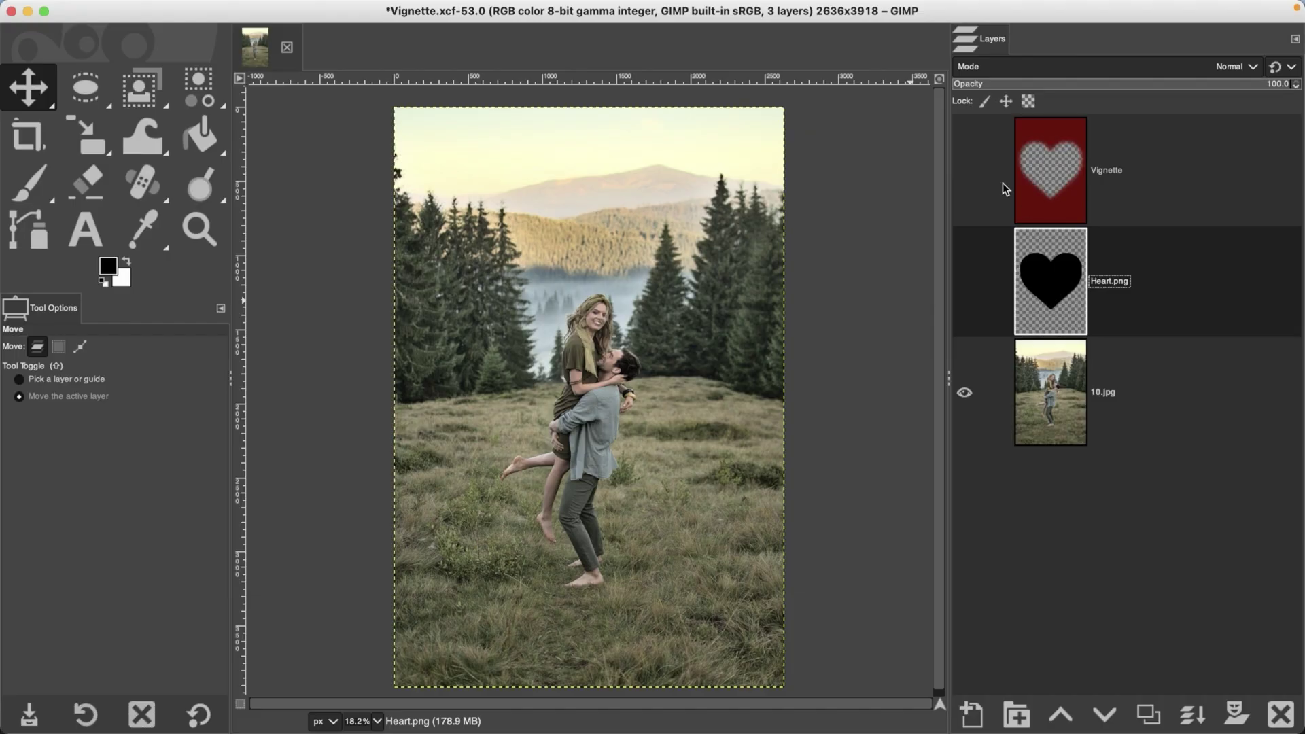
Step: Check the red heart vignette in GIMP, then switch to the same photo in darktable
click(964, 173)
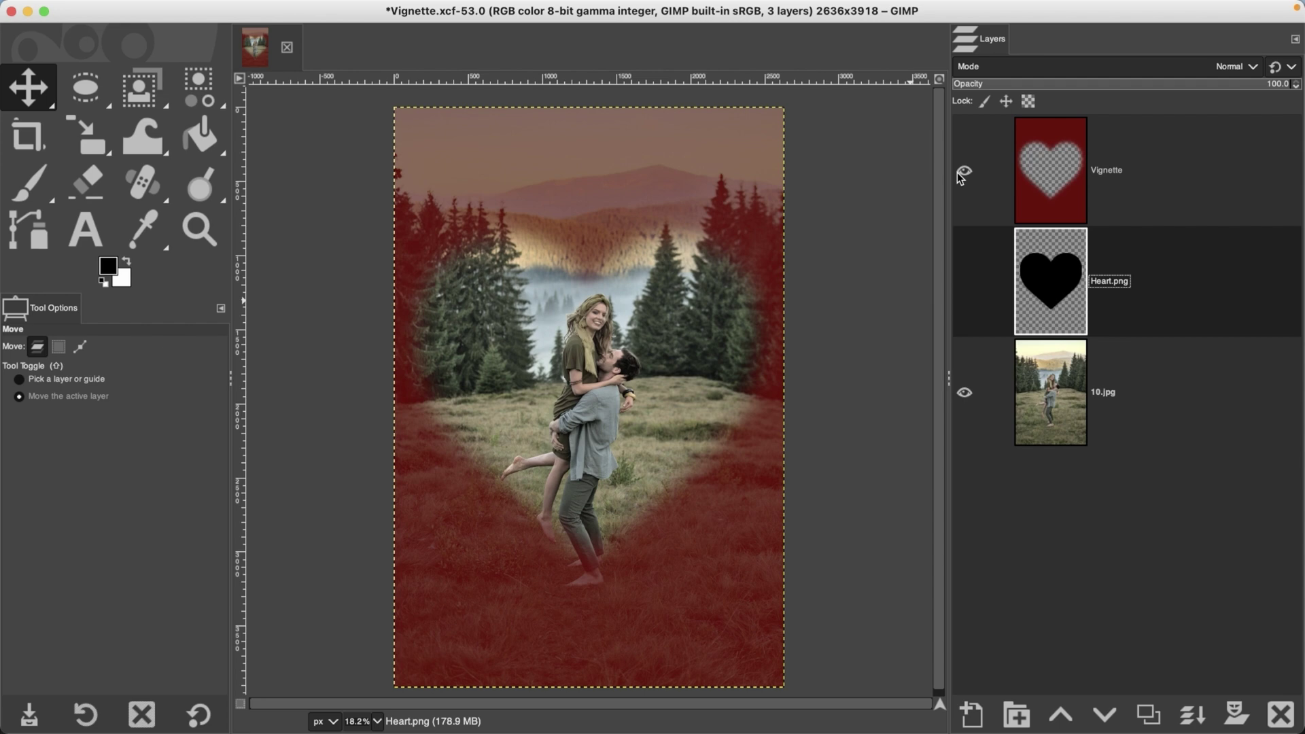
click(963, 174)
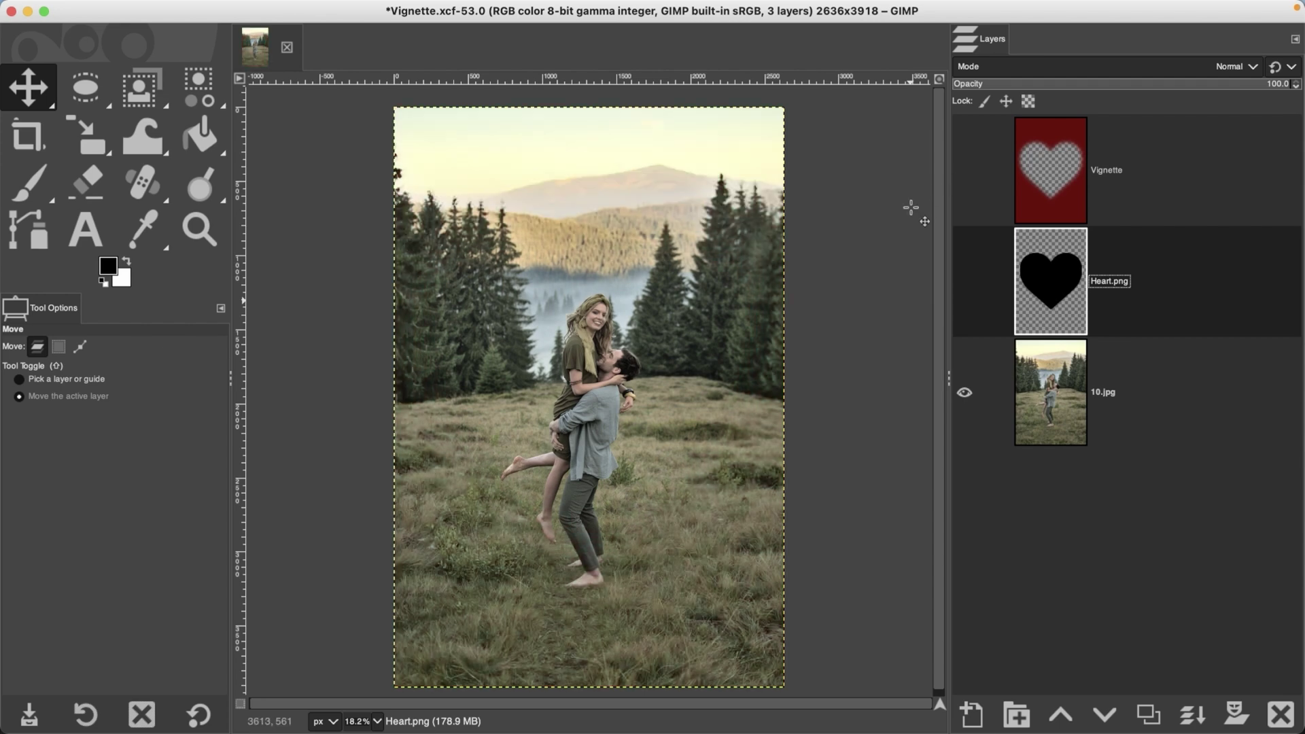
mouse_move(1070, 728)
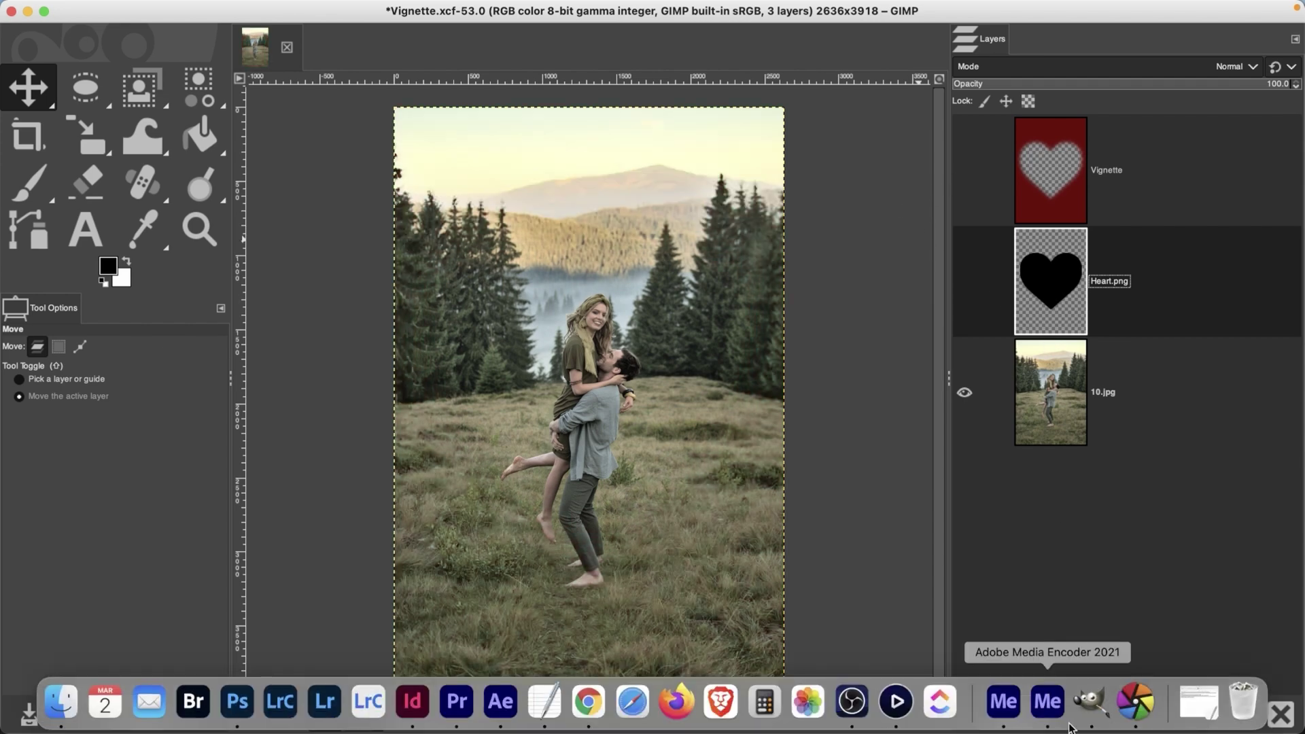
click(1135, 701)
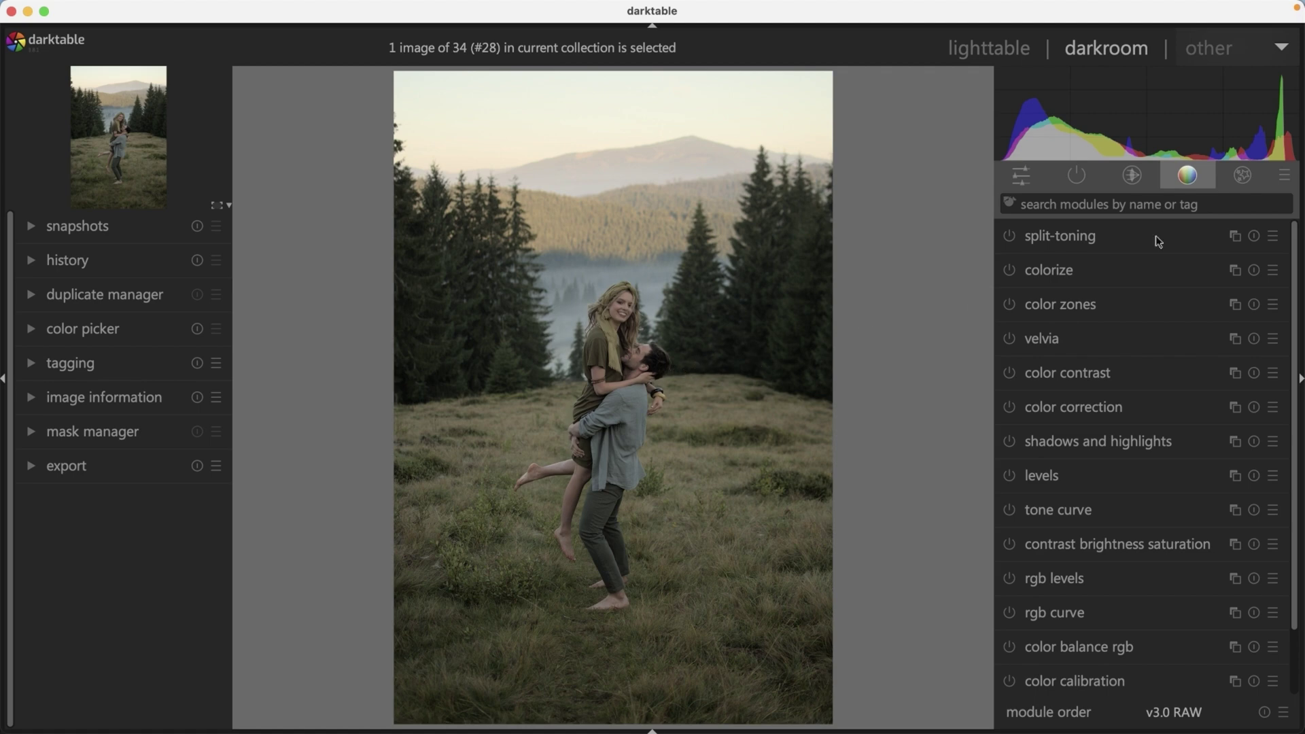
Step: Find the shadows and highlights module, enable it, and compare it on and off
click(1186, 204)
text(h)
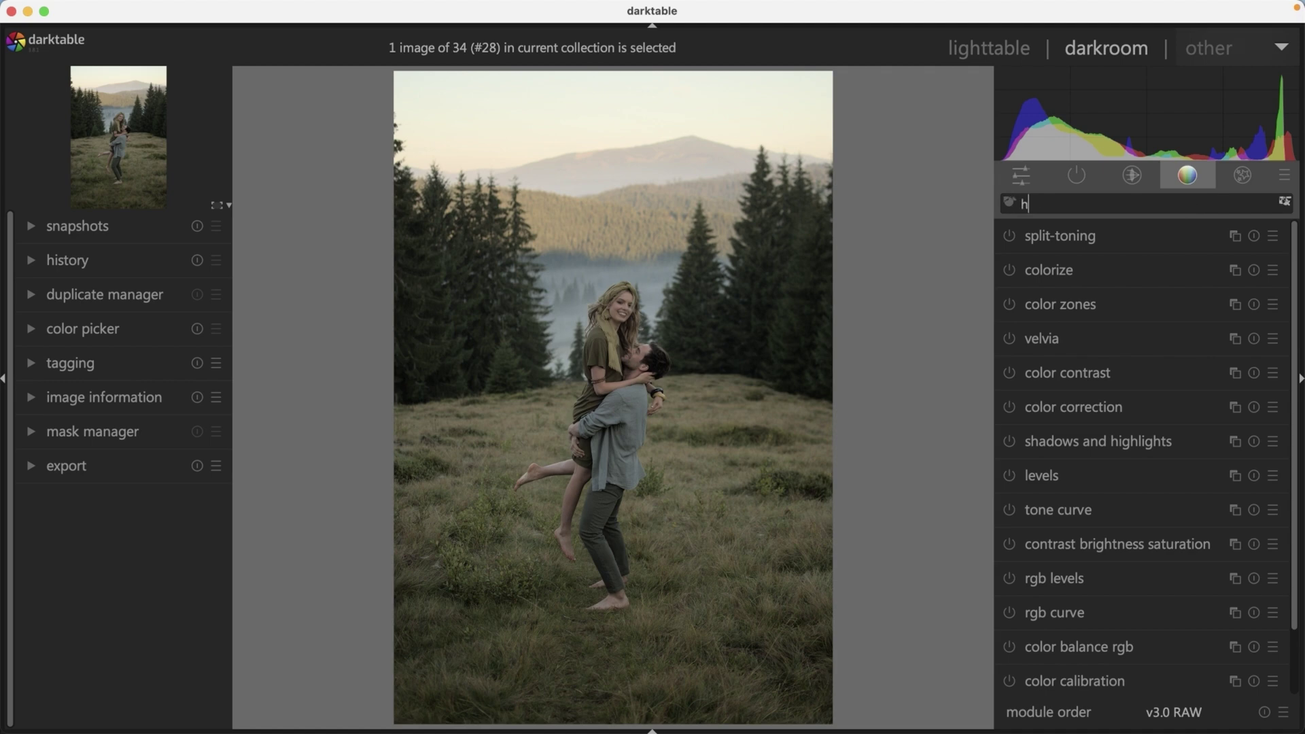
text(igh)
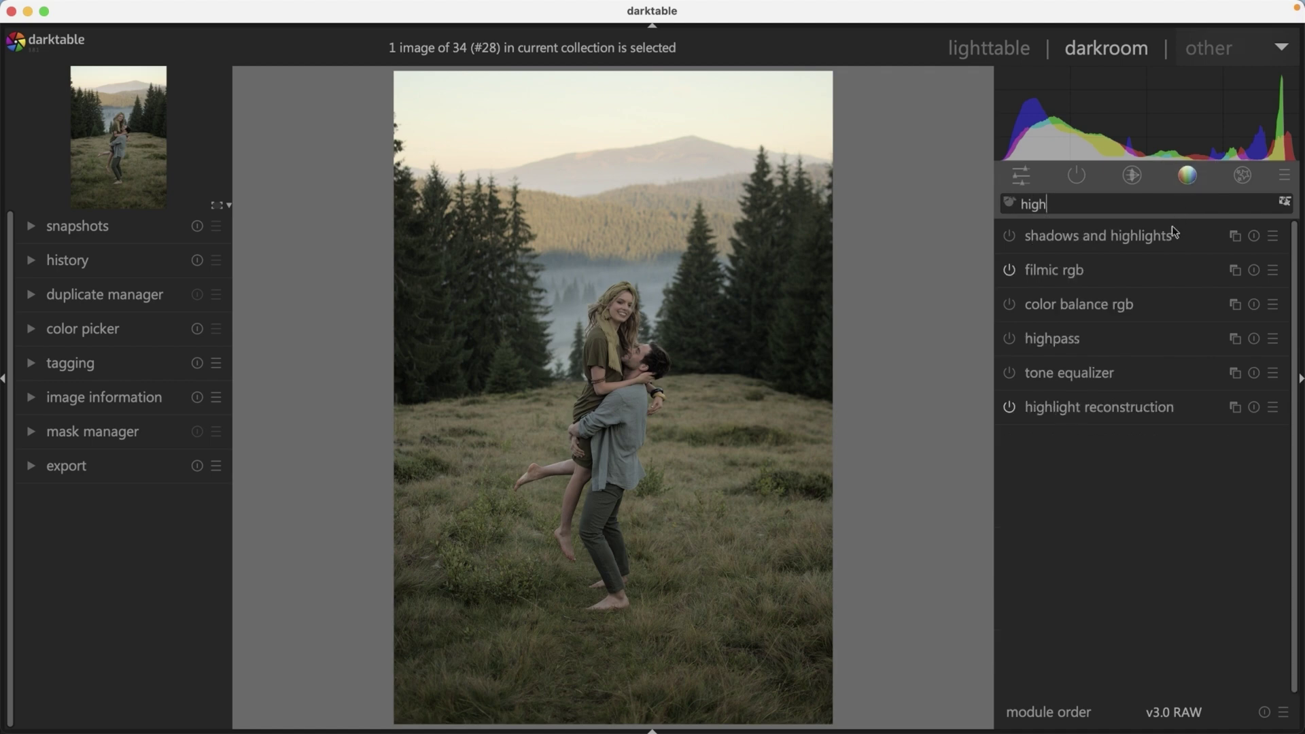
click(1174, 236)
click(1010, 236)
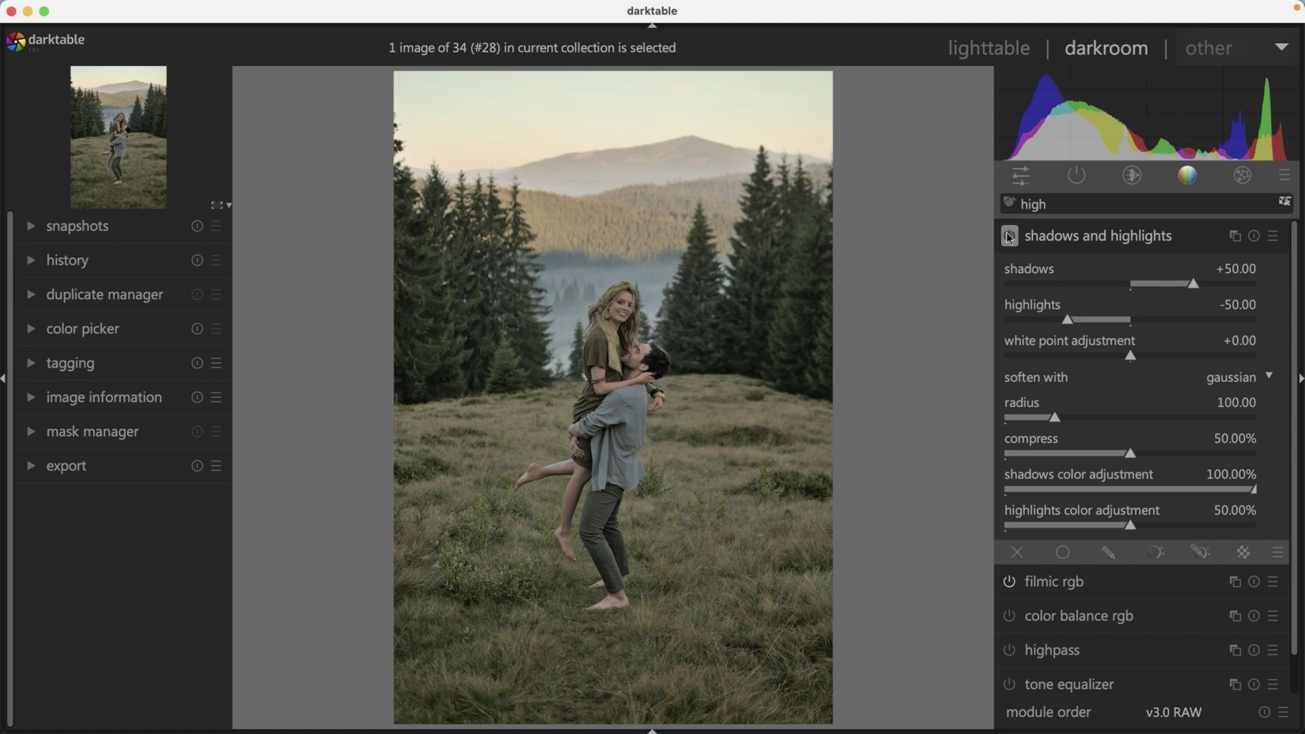
click(1010, 235)
click(1009, 236)
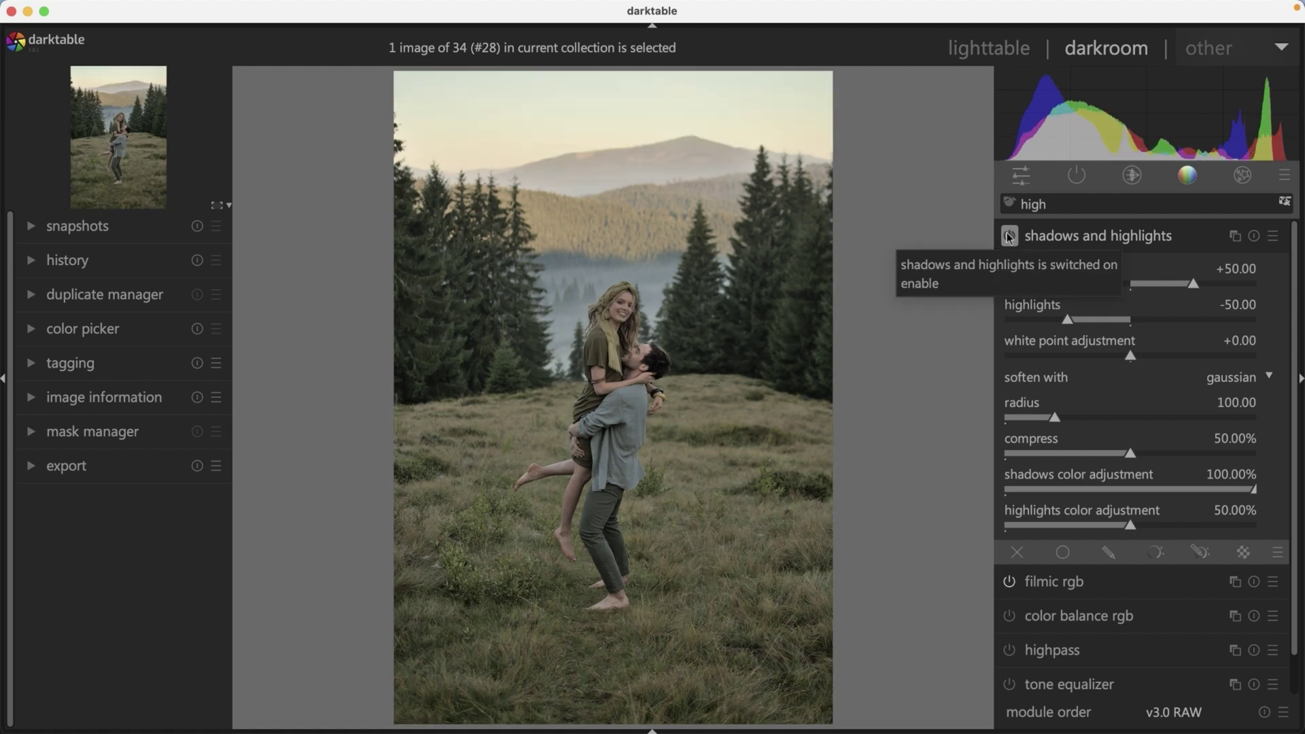
click(1010, 236)
click(1010, 236)
Step: Lower highlights to -62.46 while shadows stay at +50.00
click(1062, 319)
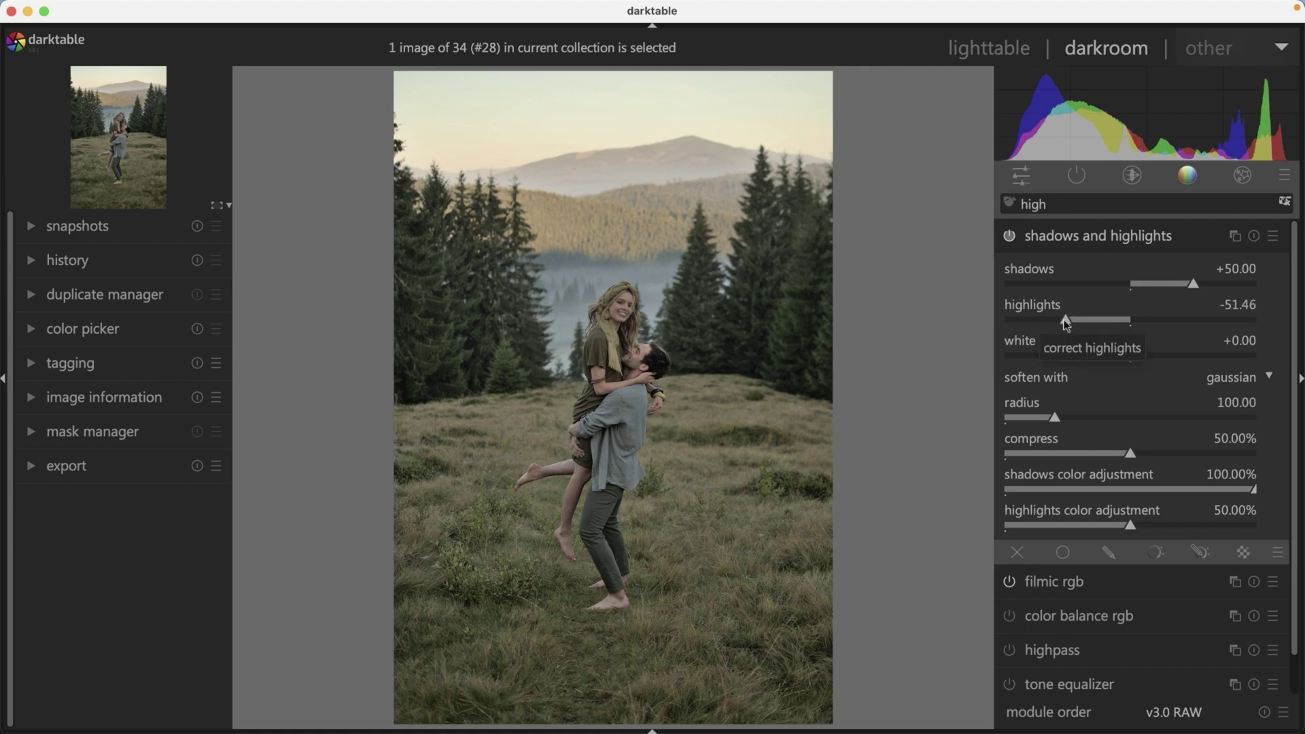
drag(1060, 319, 1052, 318)
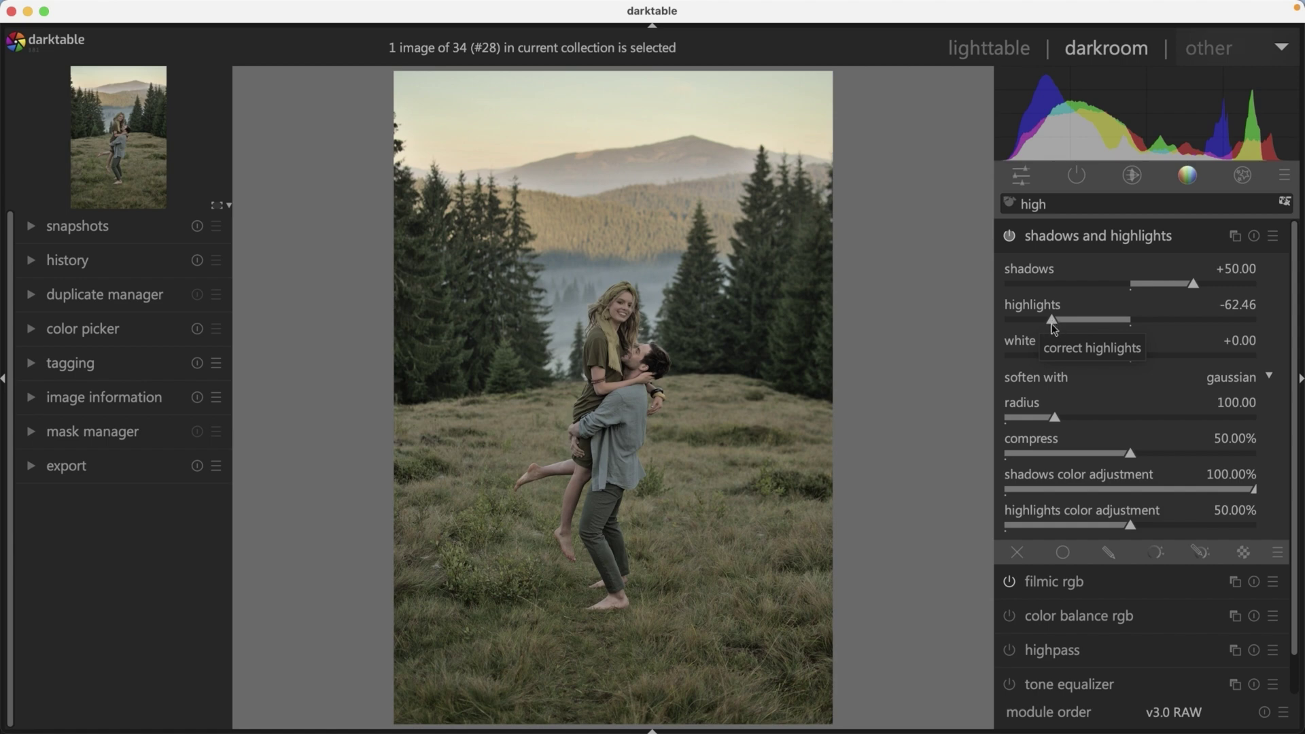
double_click(1114, 207)
Step: Anchor the tone curve in the shadows and raise its points to about 57.1 and 81.2
key(BackSpace)
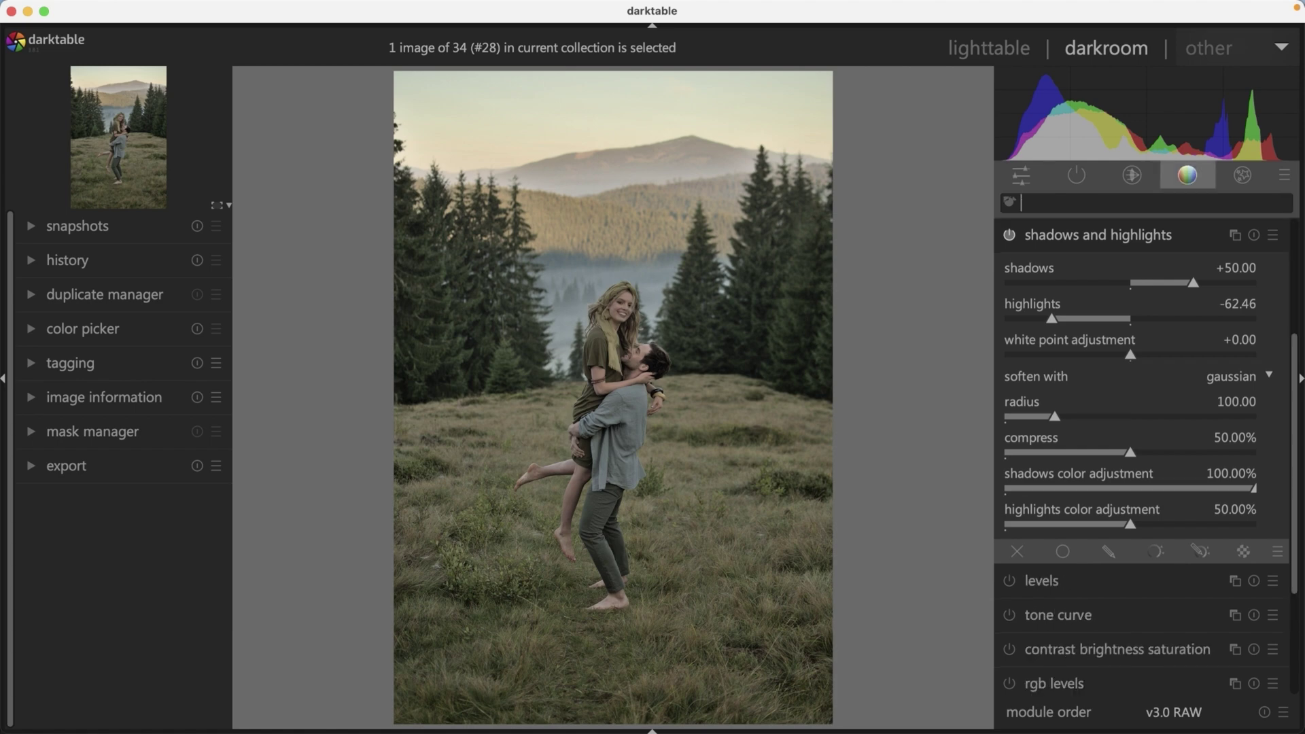
click(1101, 616)
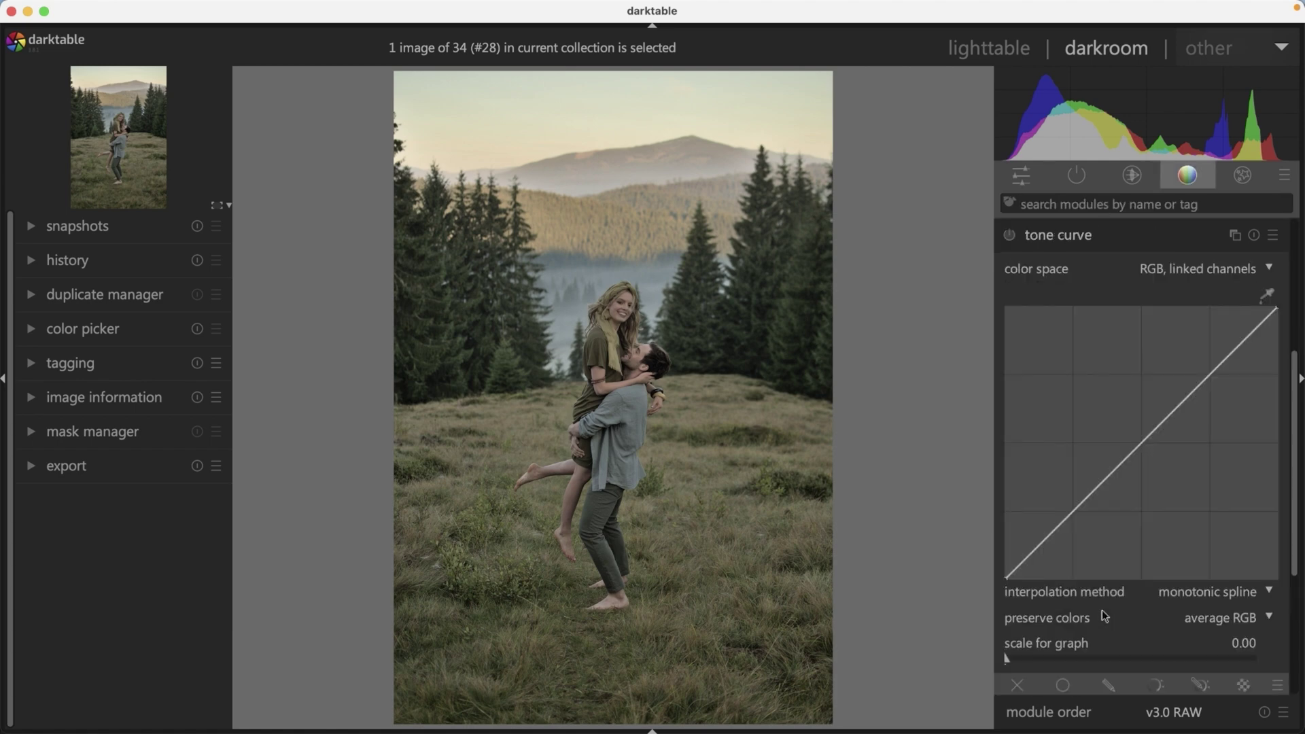
click(1074, 512)
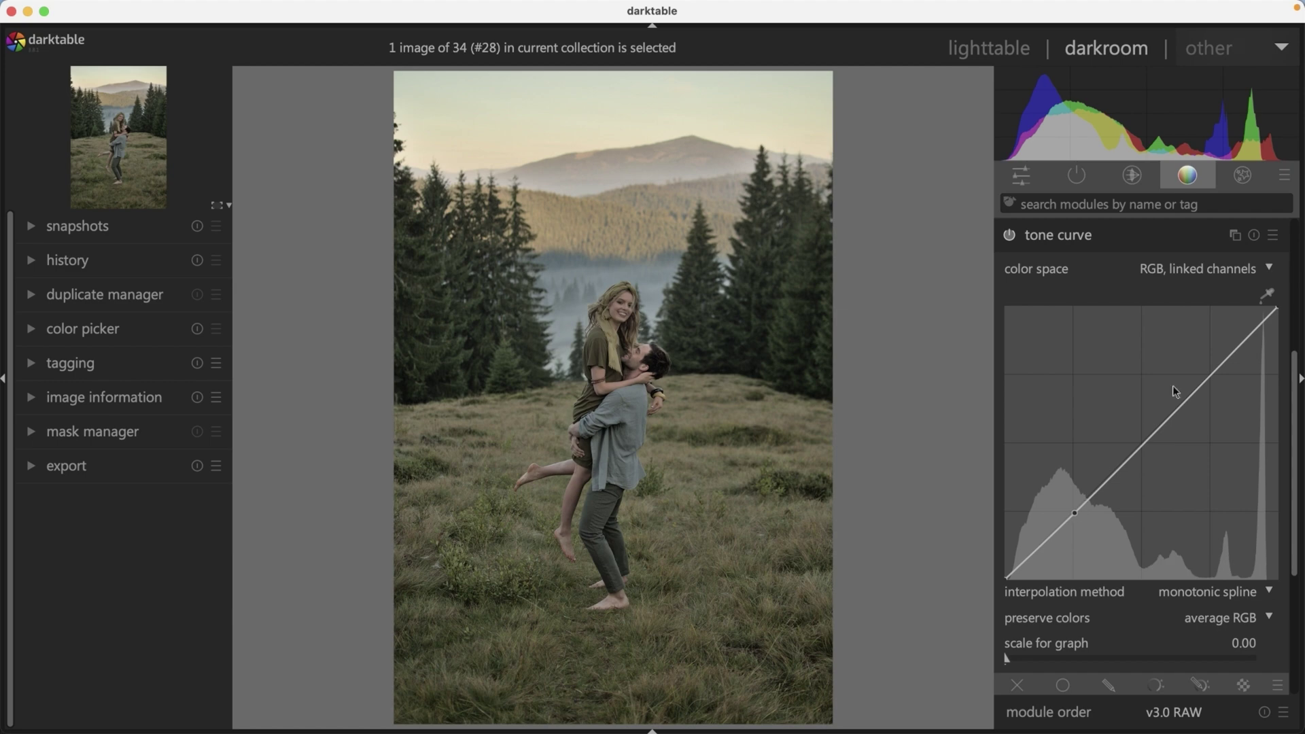
drag(1207, 377, 1201, 361)
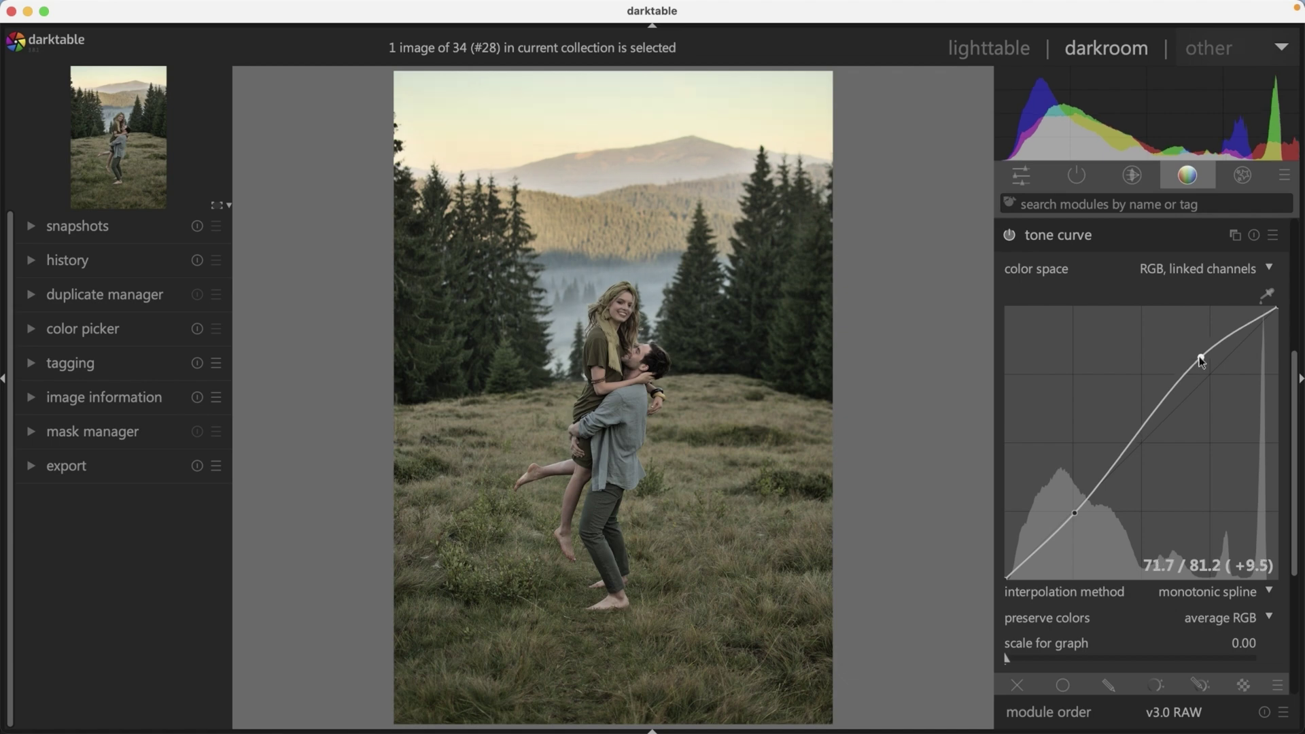
drag(1136, 431, 1133, 423)
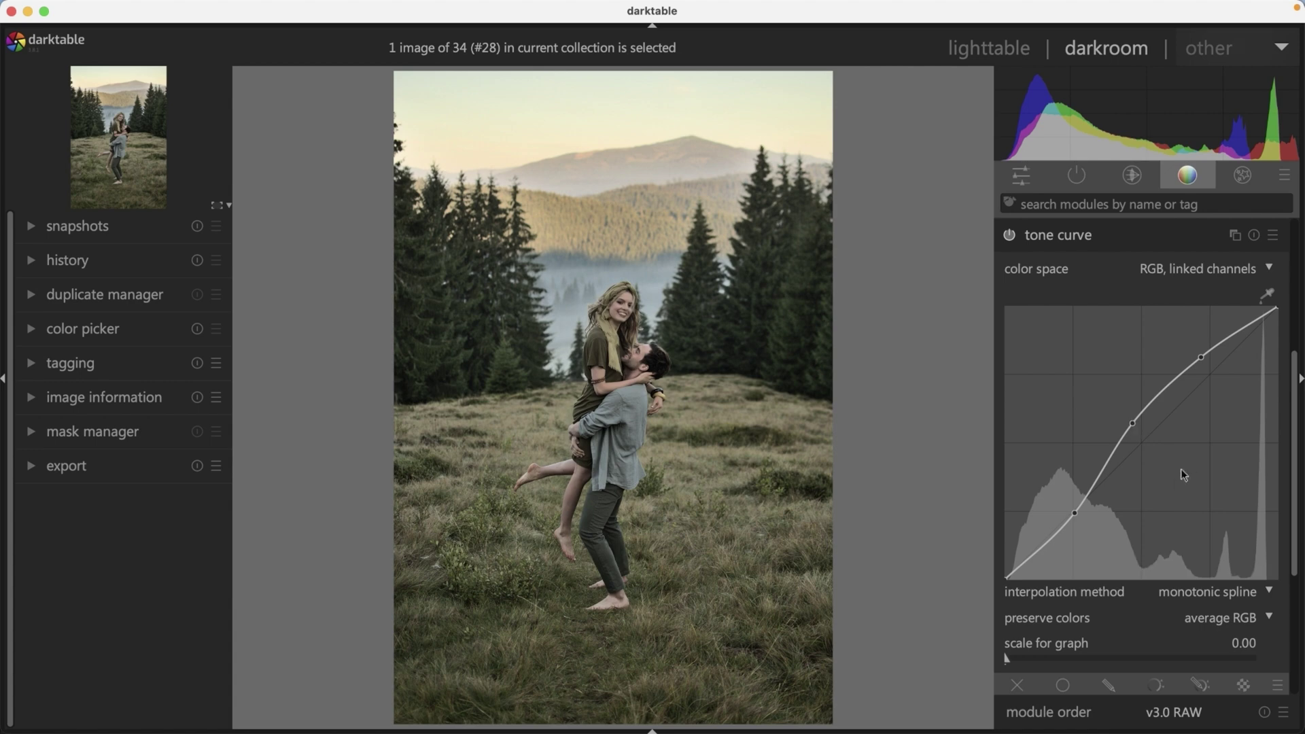
click(1161, 203)
Step: Enable vignetting as a tall oval: scale 84.02%, fall-off 22.29%, width/height ratio 0.752
text(vignett)
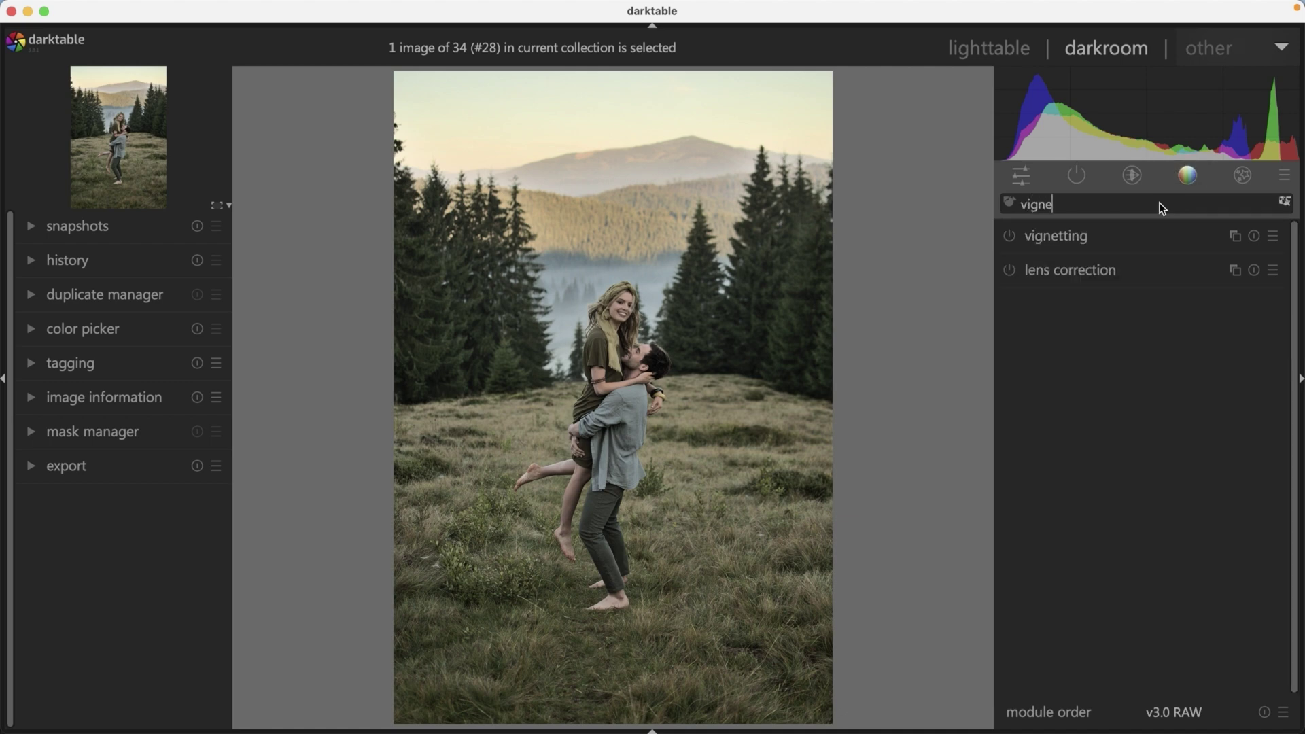
click(1069, 238)
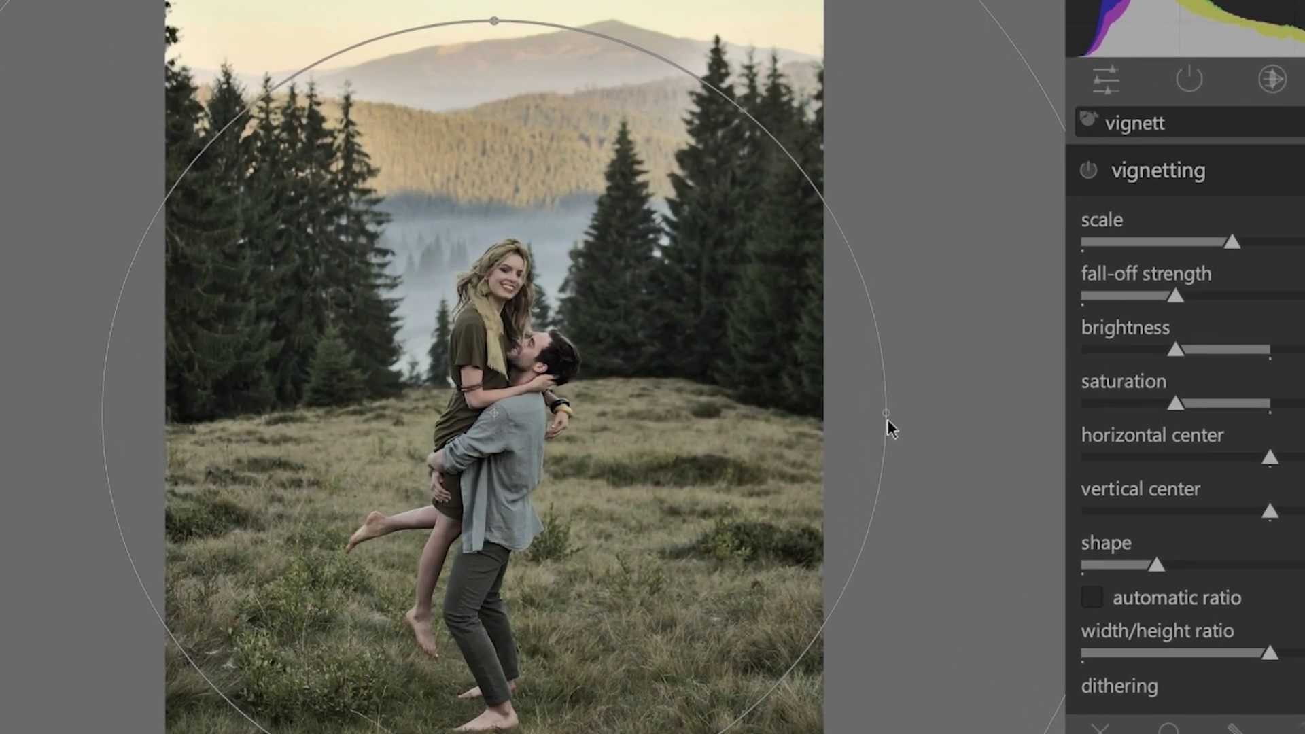
drag(887, 413, 804, 417)
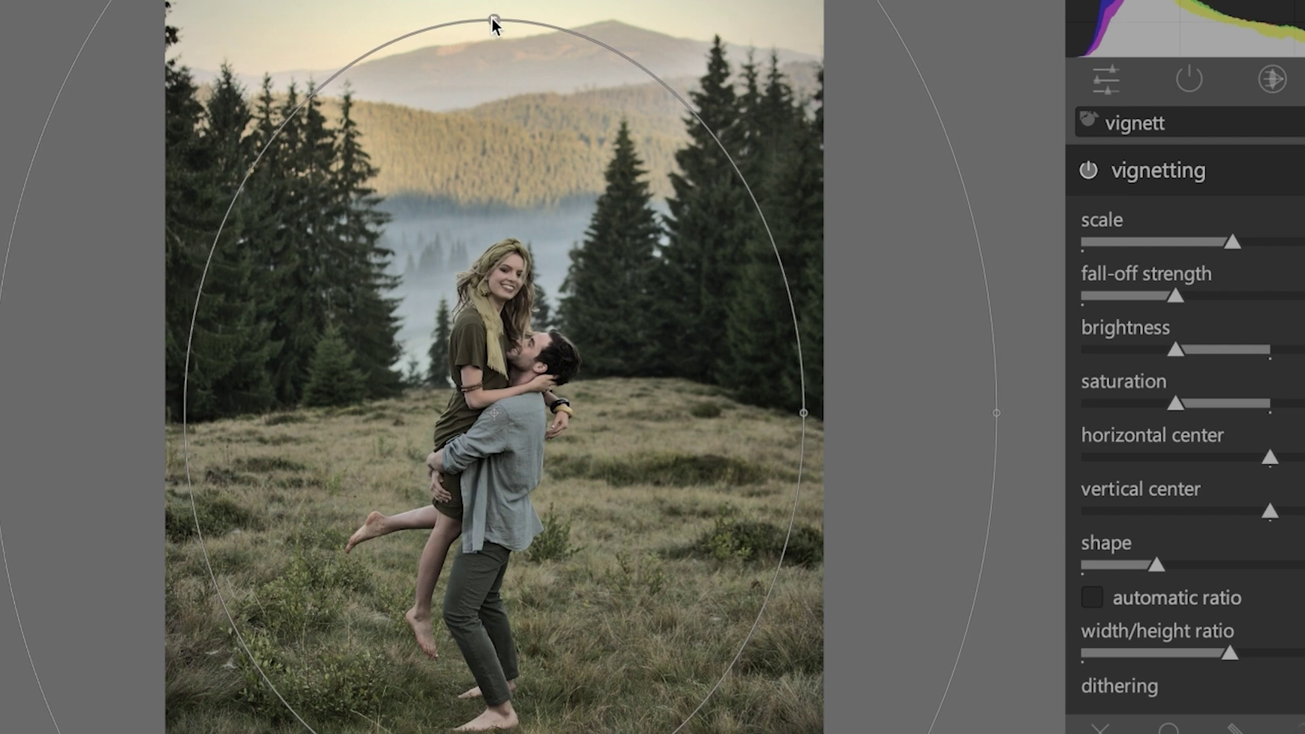
mouse_move(492, 18)
mouse_down()
mouse_move(480, 96)
mouse_move(481, 6)
mouse_up()
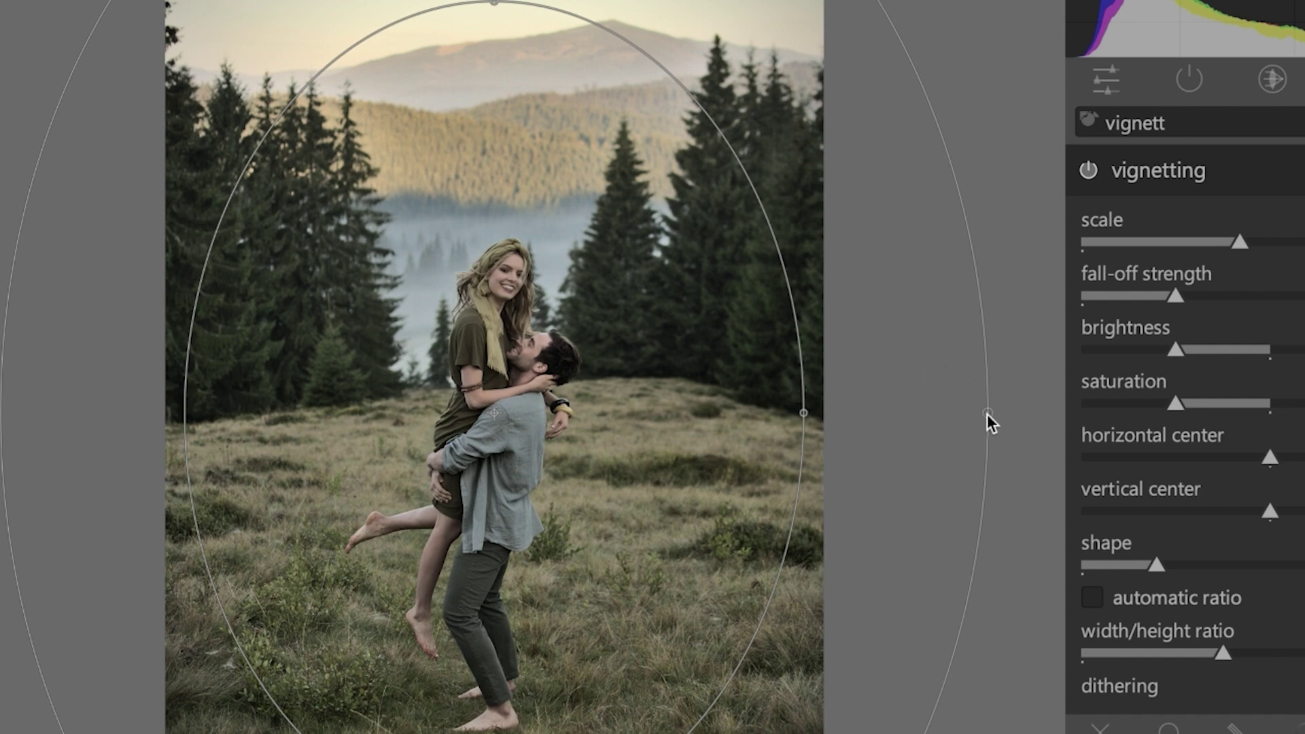
drag(987, 414, 885, 415)
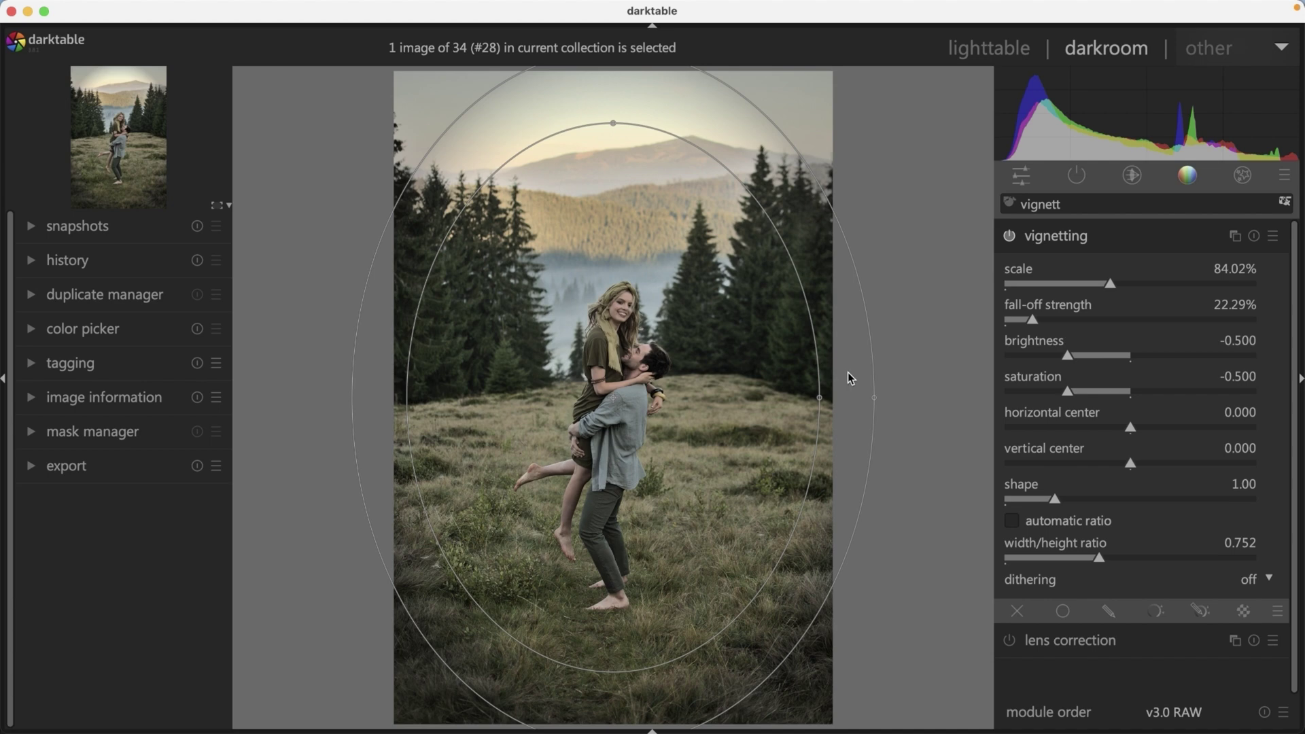
Step: Fine-tune the vignette to fall-off 30.26% and brightness -0.482, with shape reset to 1.00
drag(874, 397, 894, 398)
click(1070, 359)
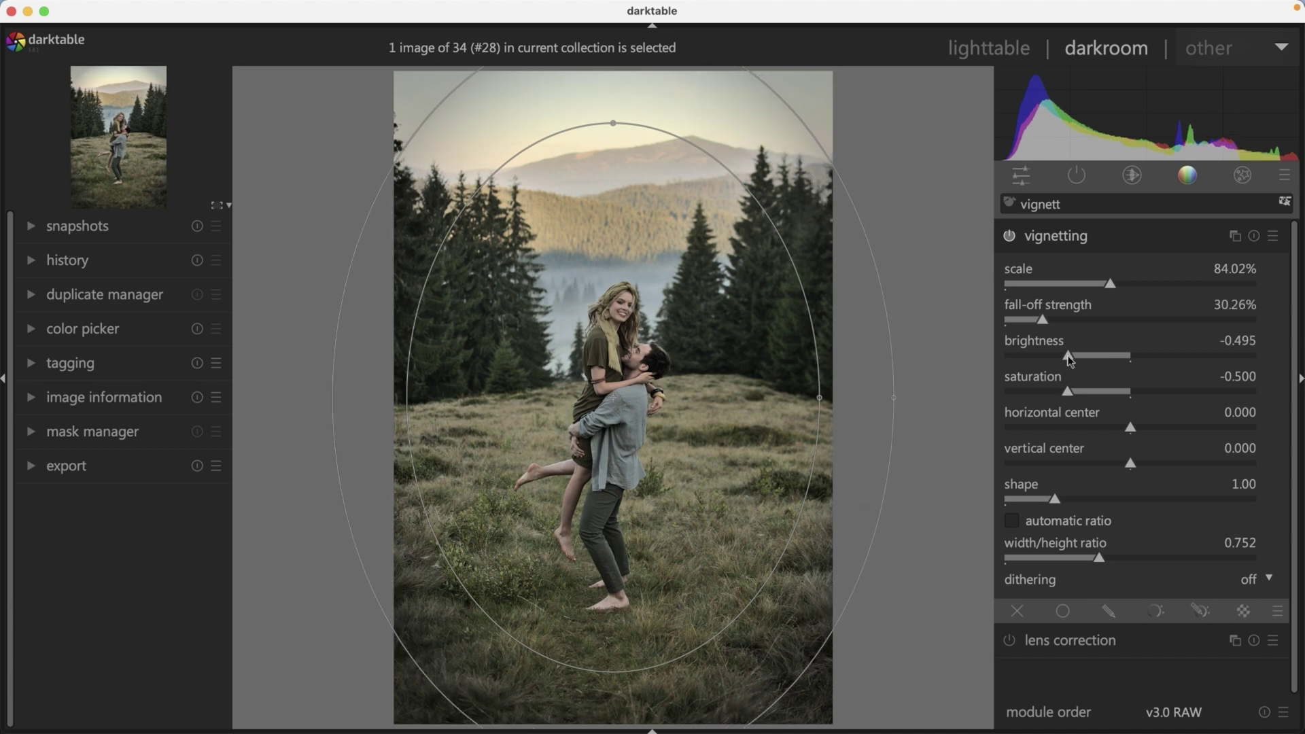
scroll(1071, 360, down, 10)
scroll(1074, 362, up, 3)
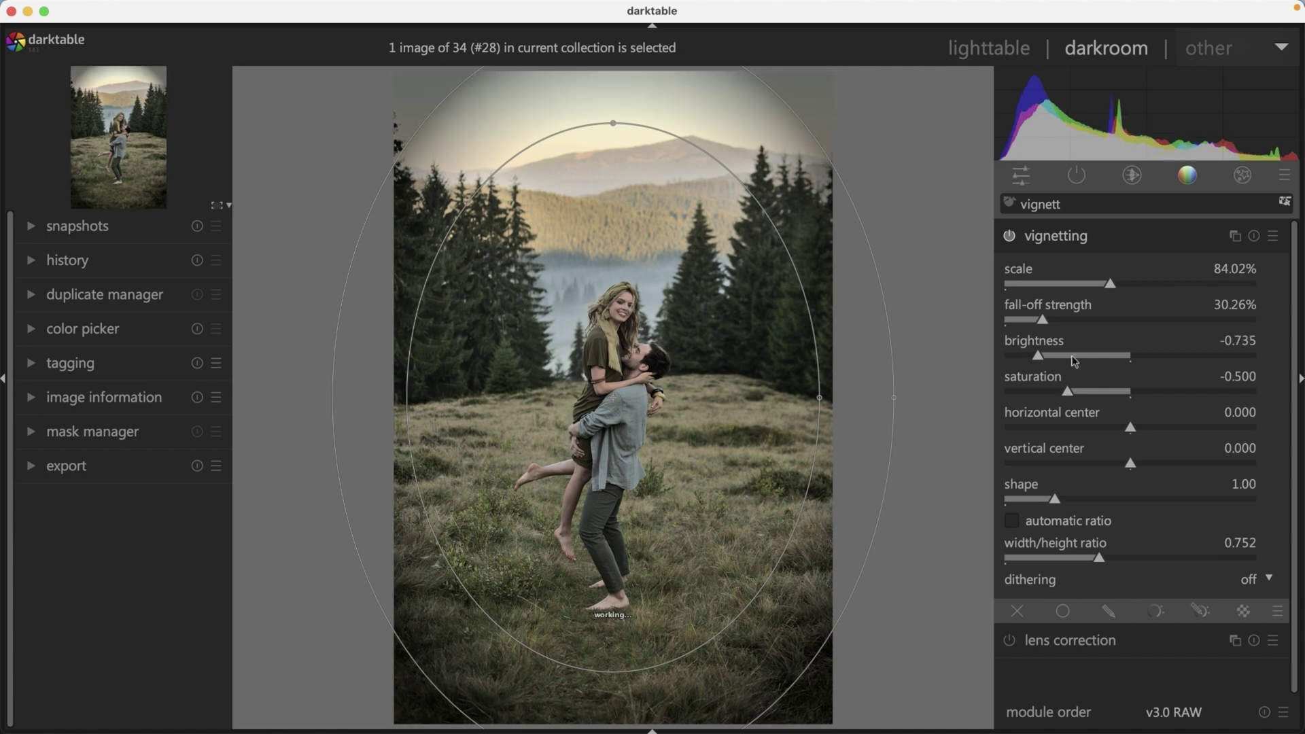
mouse_move(1074, 362)
mouse_down()
mouse_move(1116, 361)
mouse_move(1071, 363)
mouse_move(1066, 393)
mouse_move(1024, 393)
mouse_move(1178, 393)
mouse_move(1069, 393)
mouse_up()
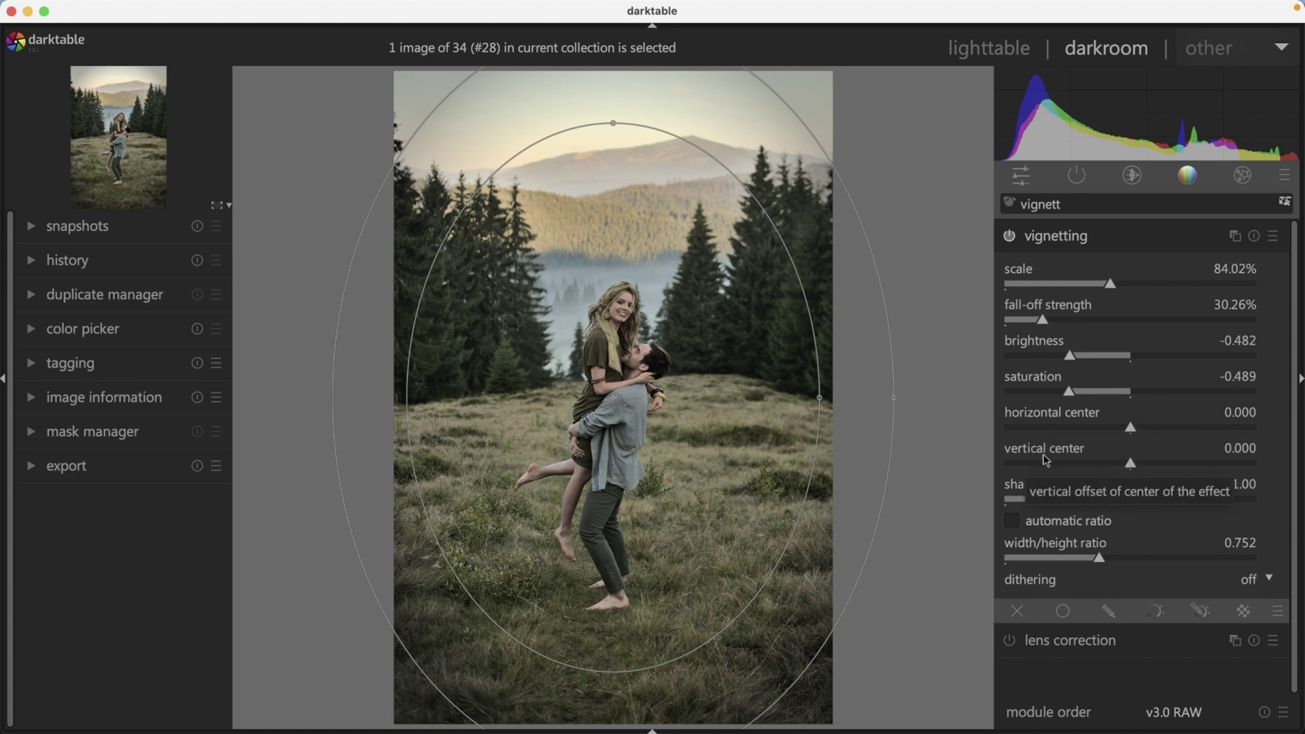
drag(1131, 429, 1123, 463)
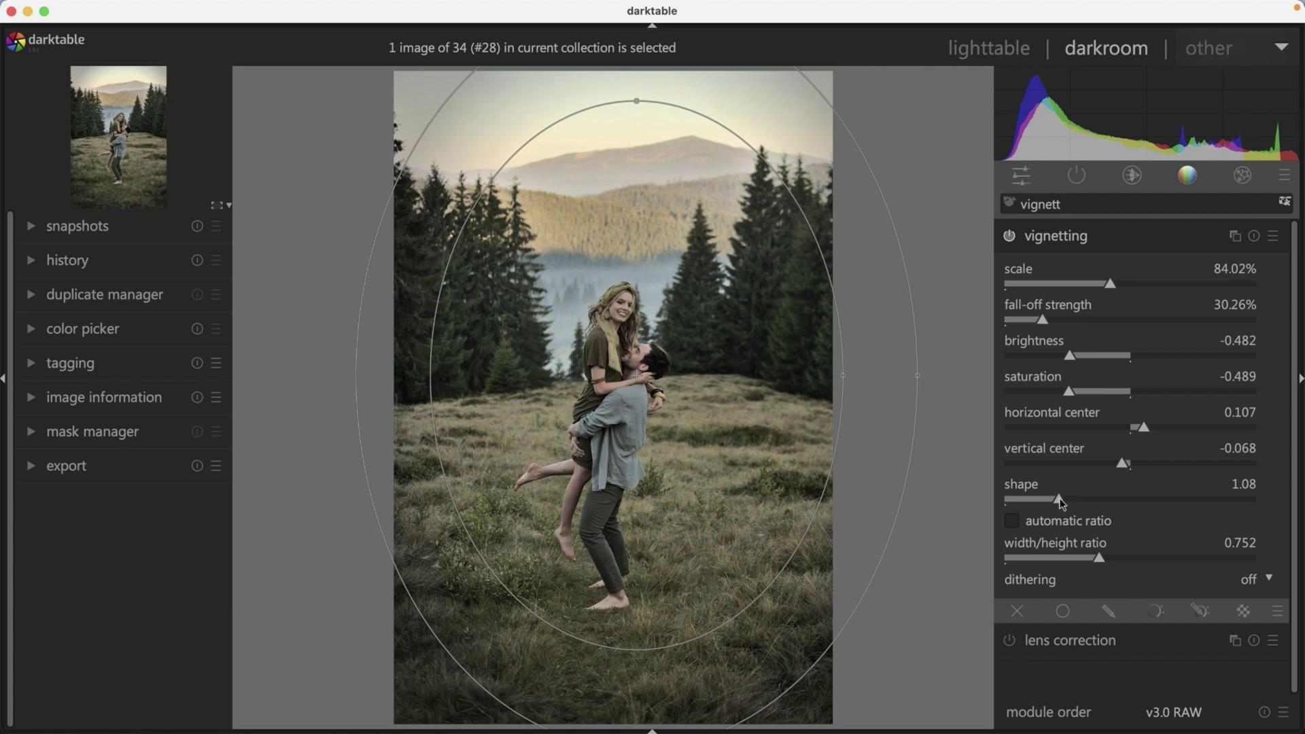
drag(1061, 501, 1107, 509)
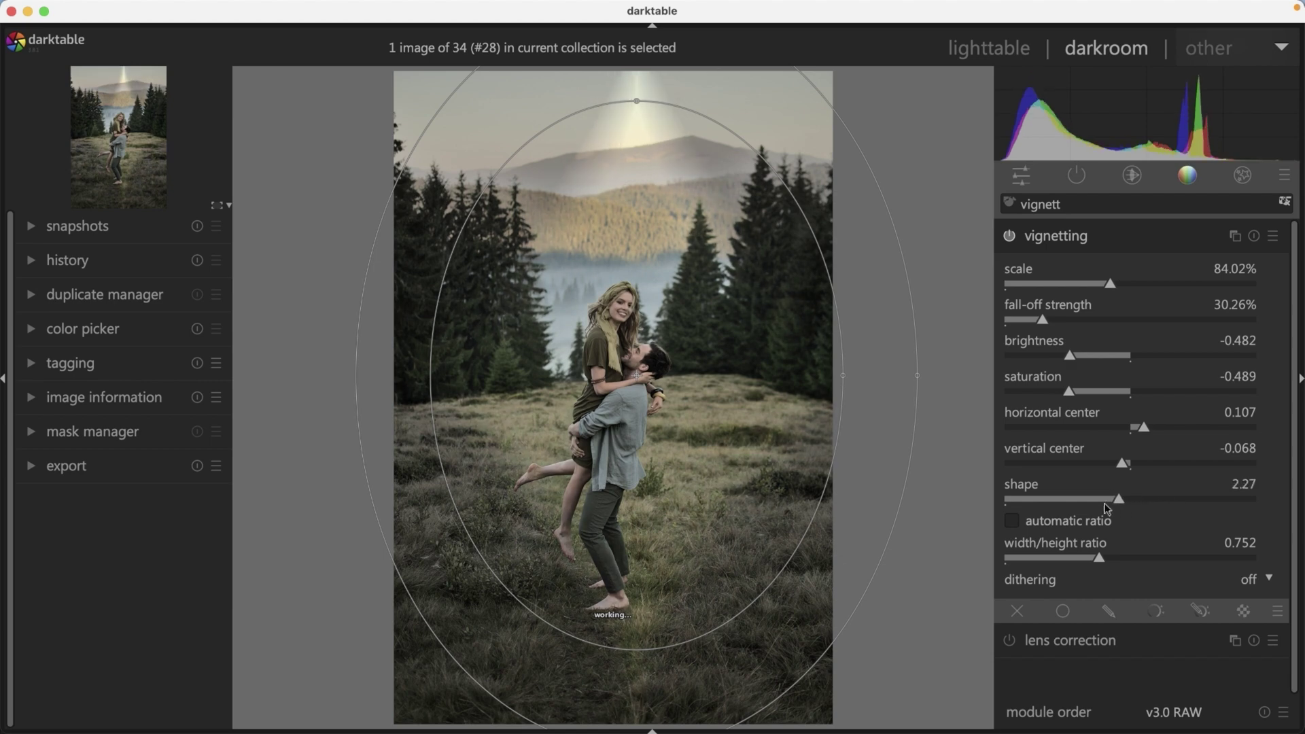
double_click(1107, 508)
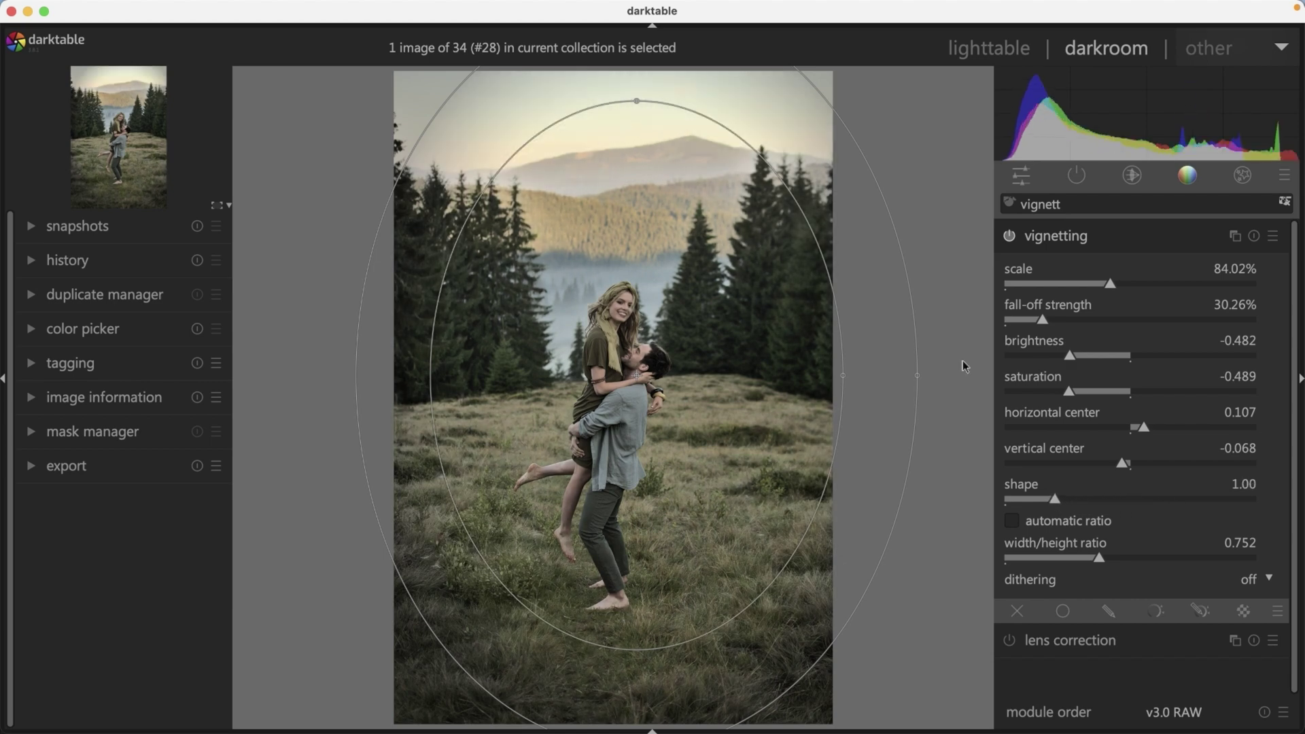
Step: Disable and collapse the vignetting module, then return to GIMP's Vignette.xcf
click(1009, 238)
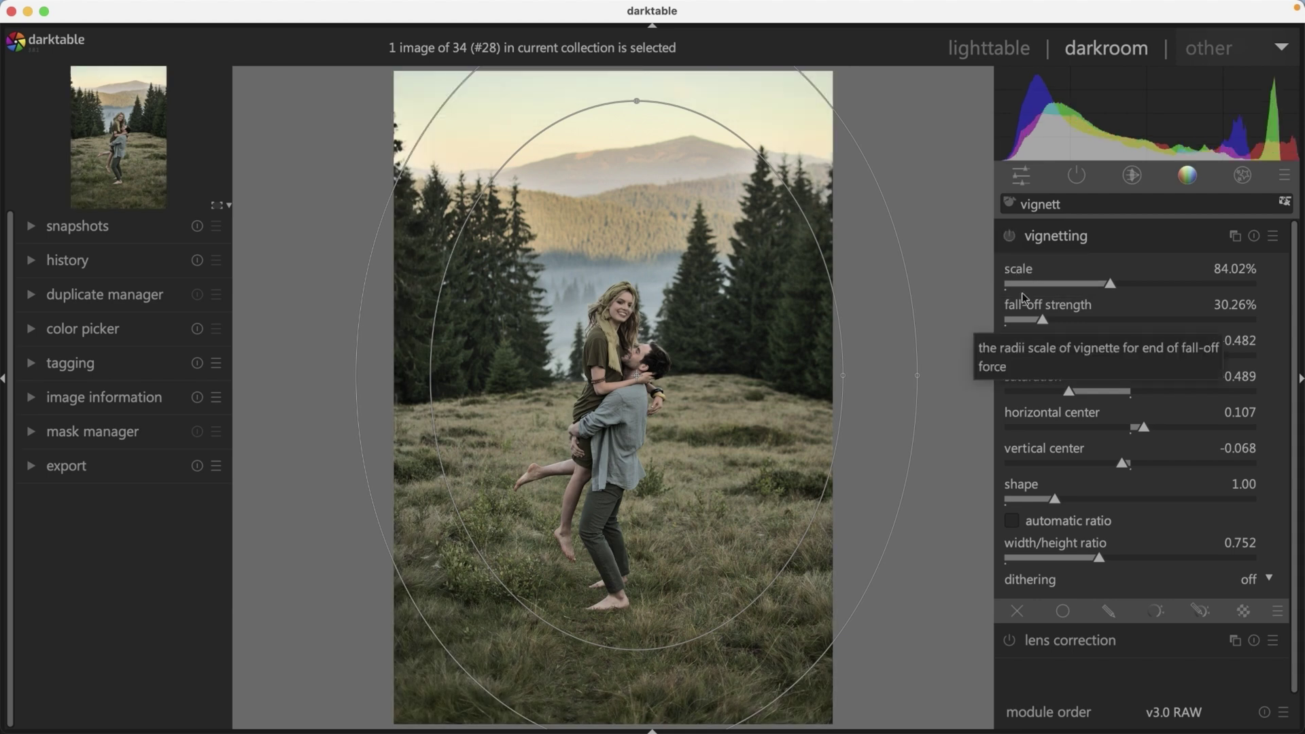
click(1119, 237)
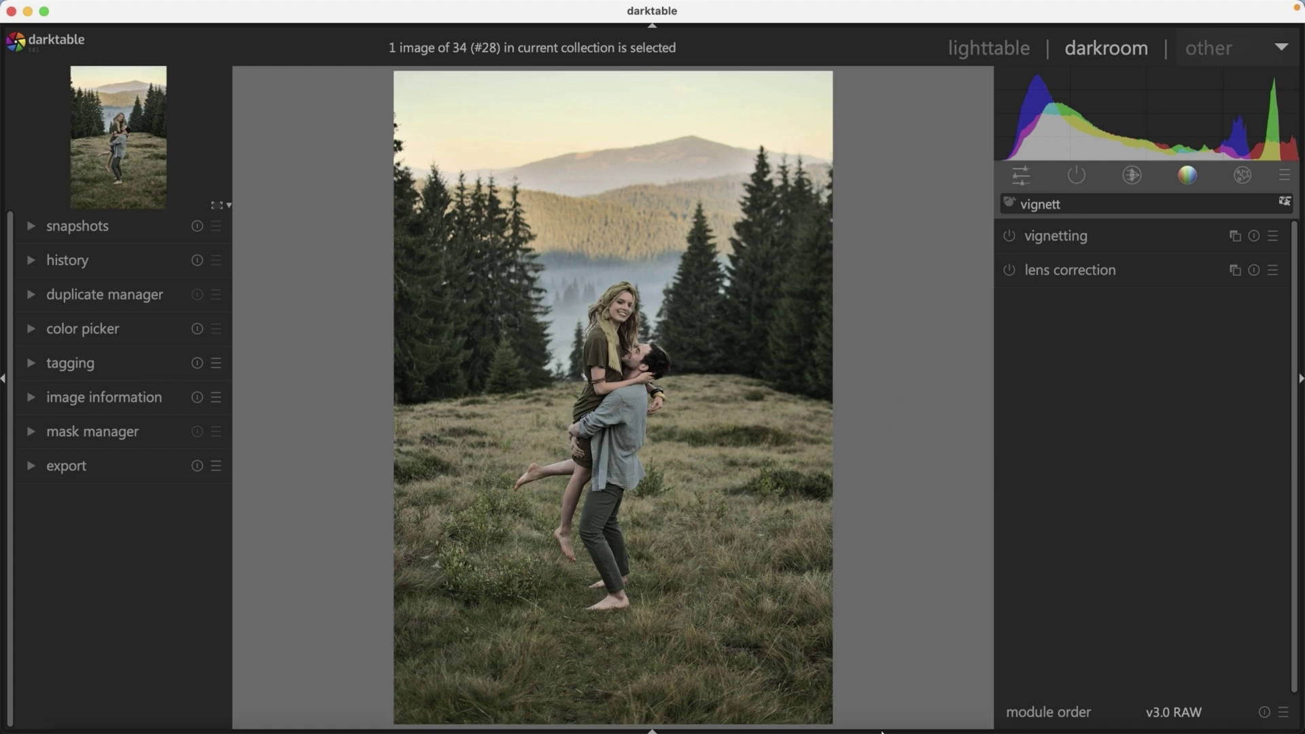
mouse_move(895, 711)
click(1091, 703)
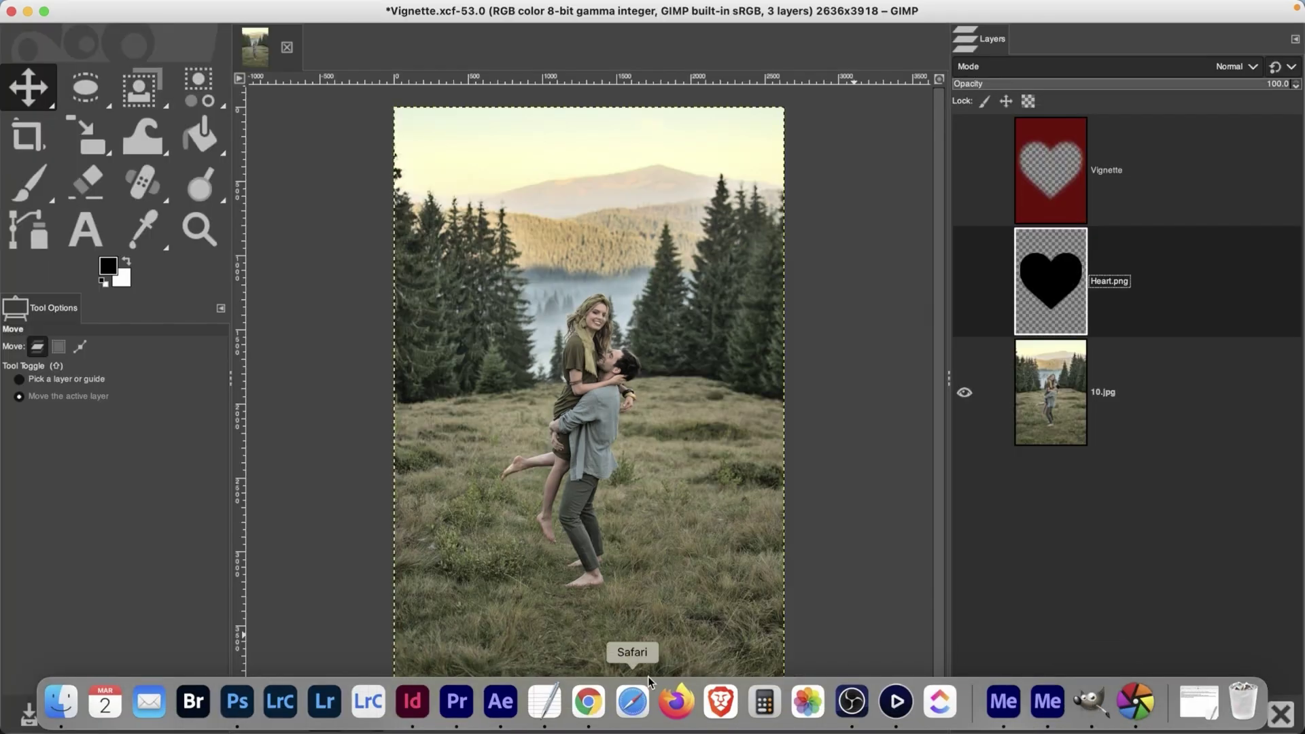
Step: Duplicate the 10.jpg layer and launch Light and Shadow > Vignette on the copy
click(1046, 385)
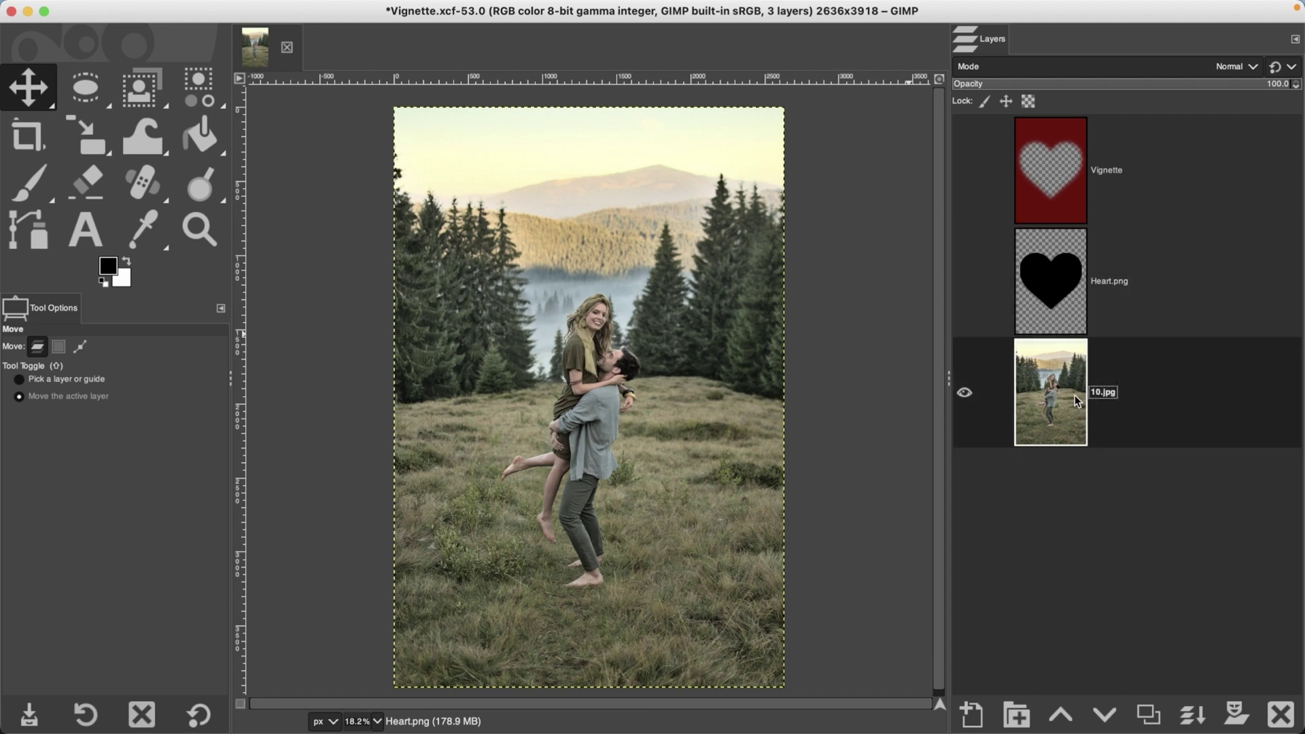
key(shift+super+d)
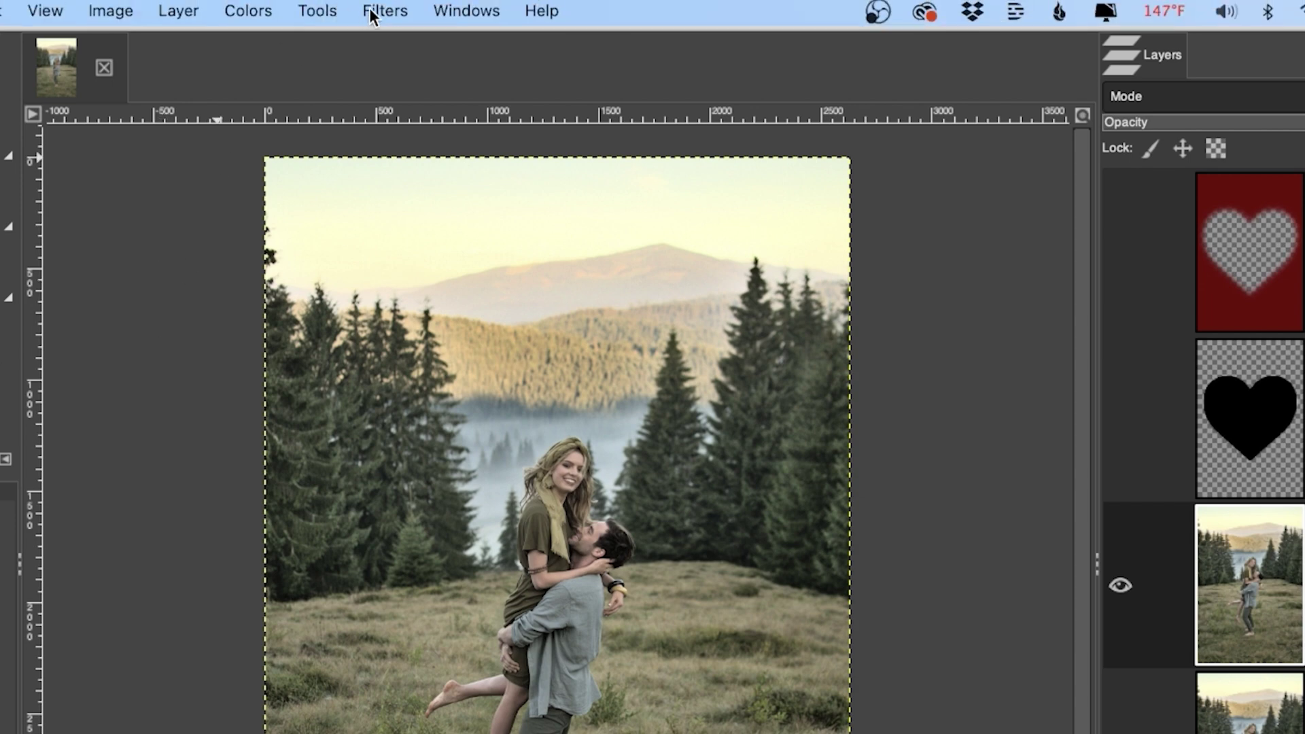
click(371, 8)
mouse_move(417, 240)
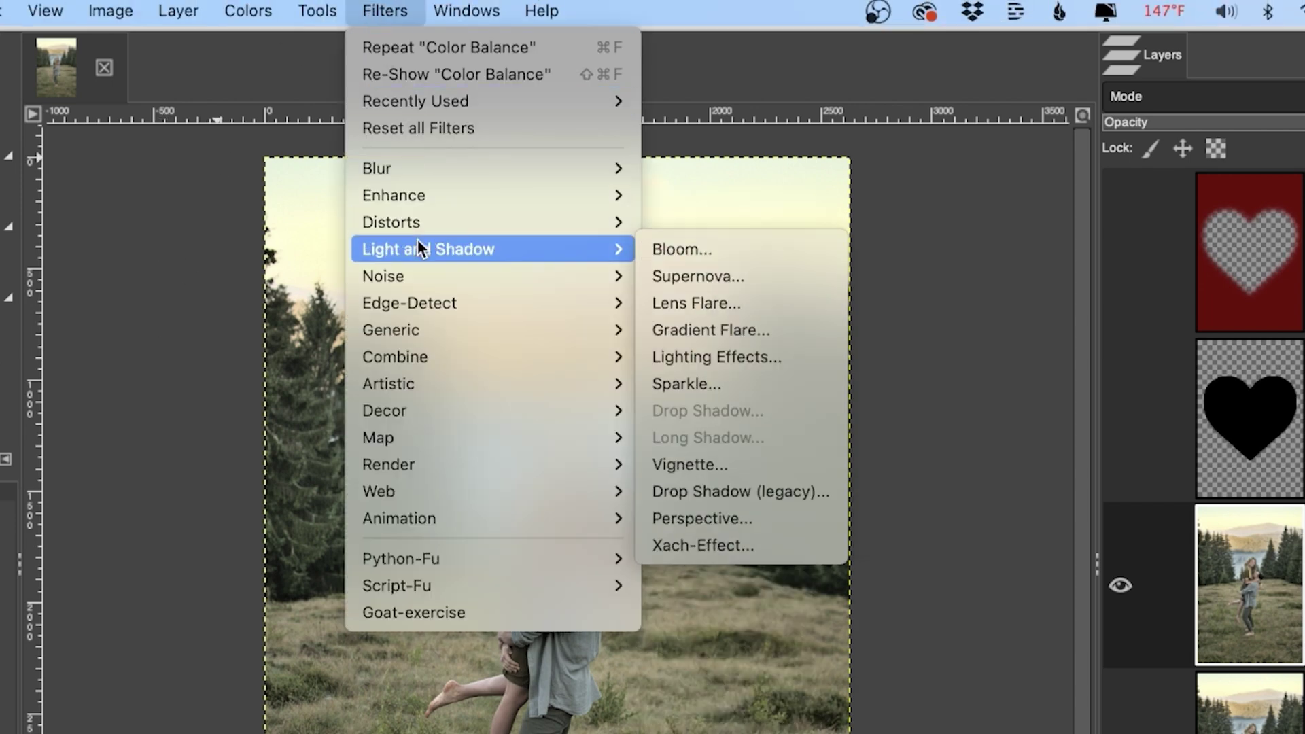
click(692, 465)
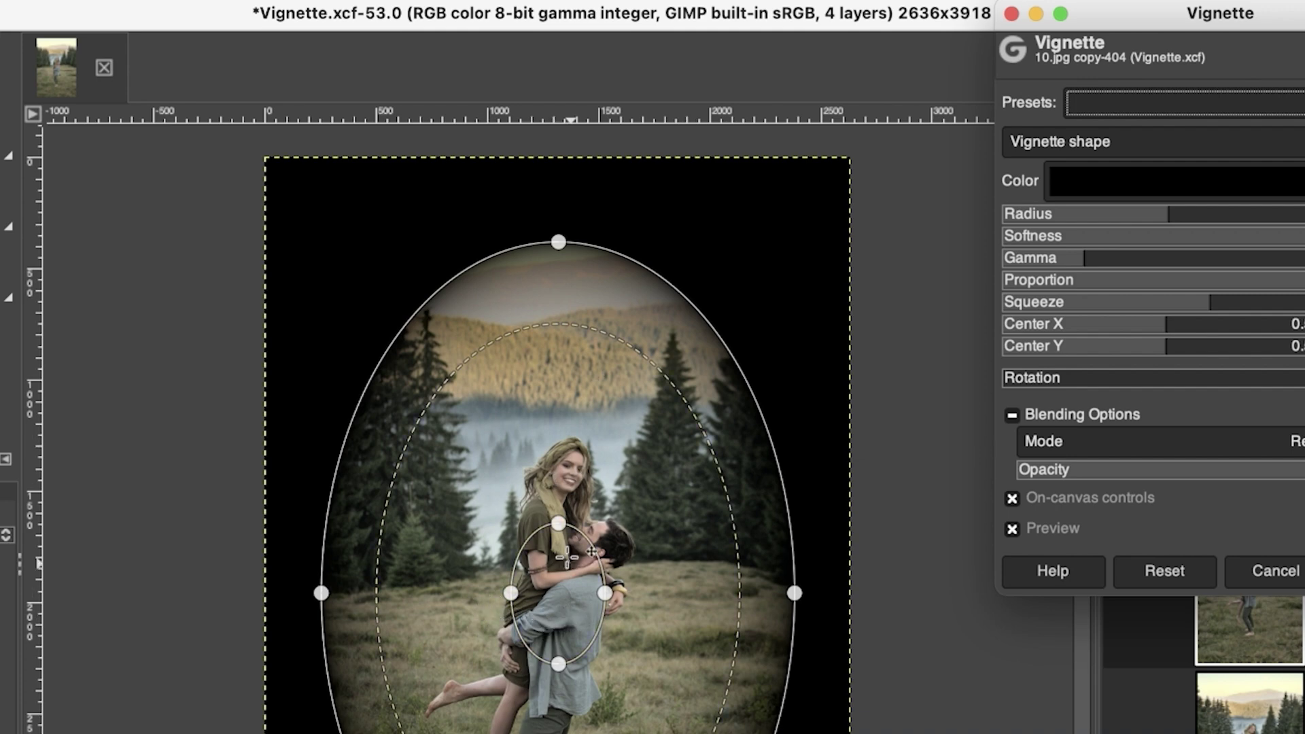
drag(605, 594, 611, 599)
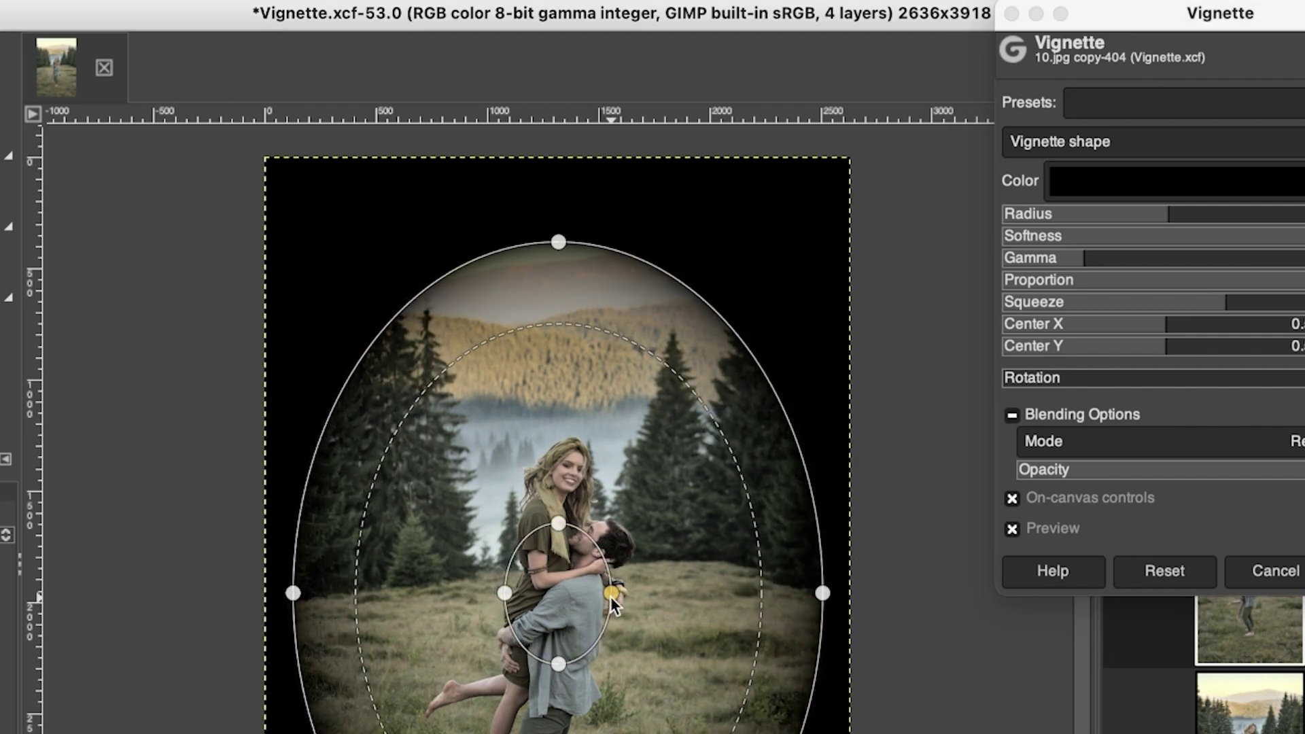
mouse_move(822, 594)
mouse_down()
mouse_move(883, 594)
mouse_move(843, 593)
mouse_up()
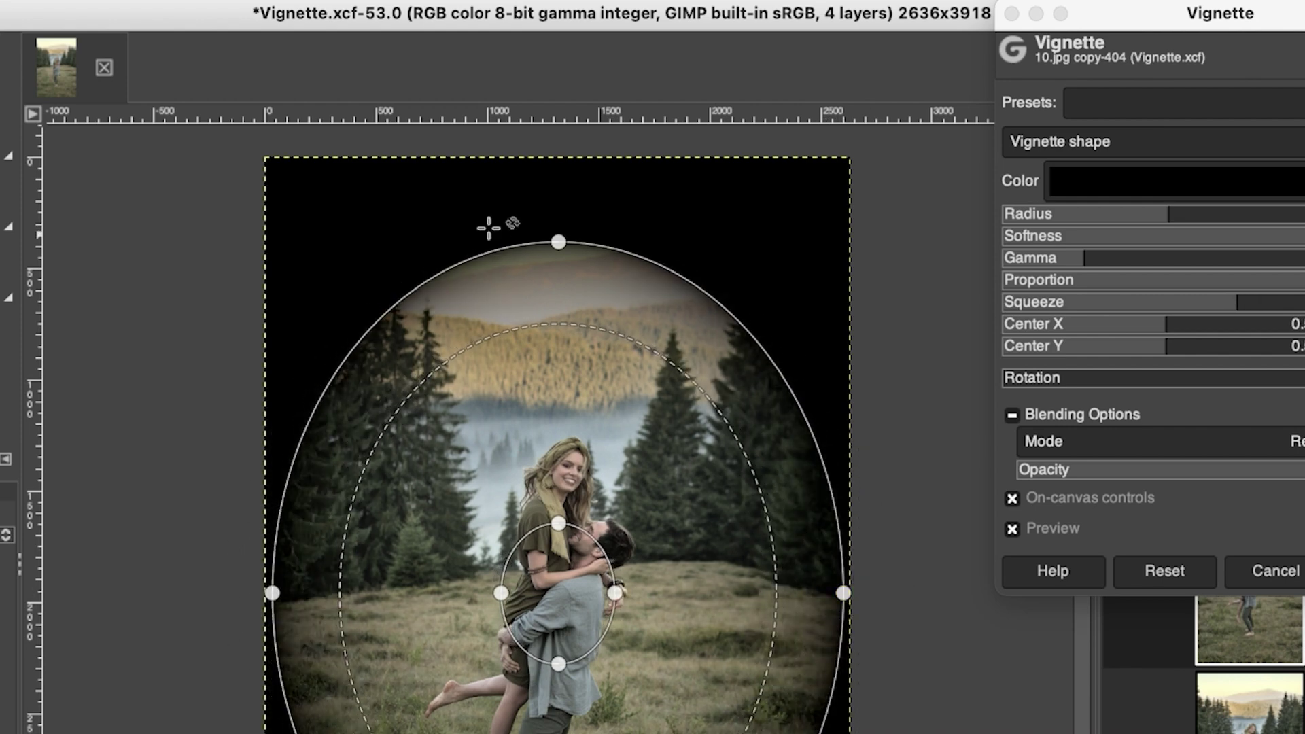
mouse_move(554, 240)
mouse_down()
mouse_move(549, 279)
mouse_move(558, 236)
mouse_up()
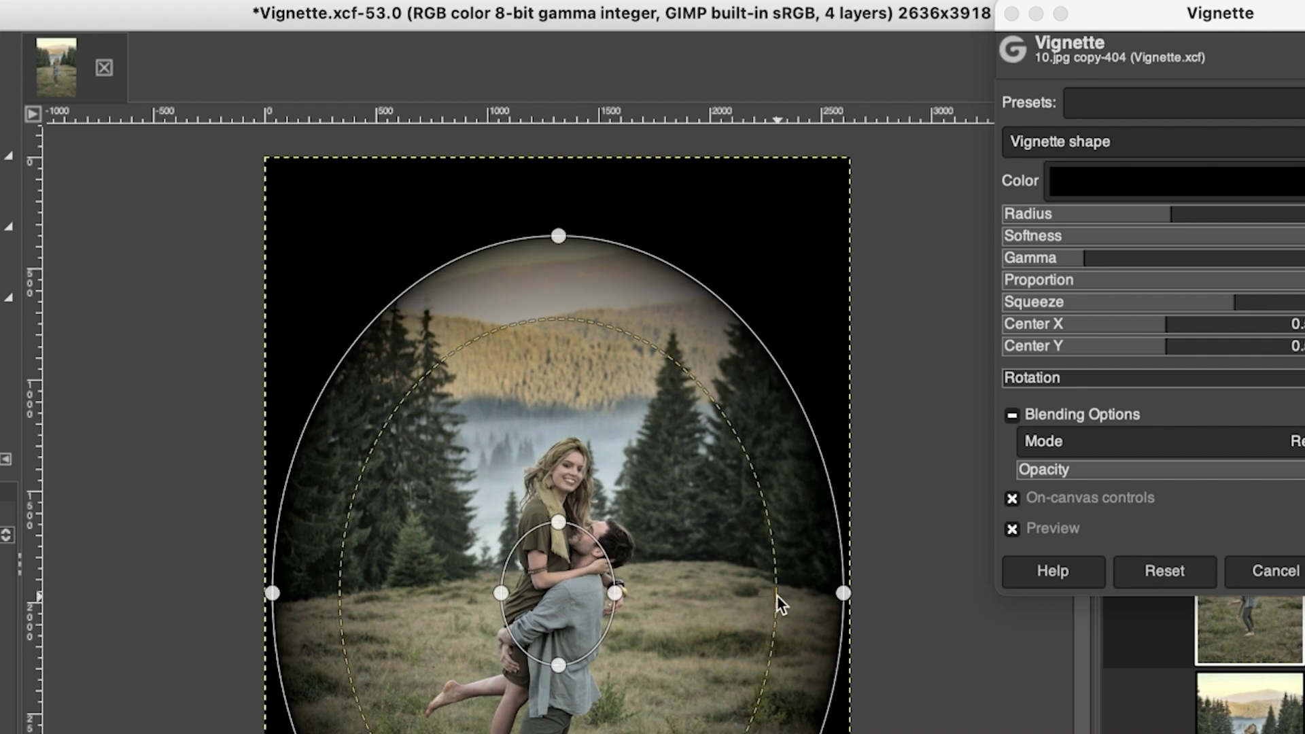
drag(774, 594, 686, 605)
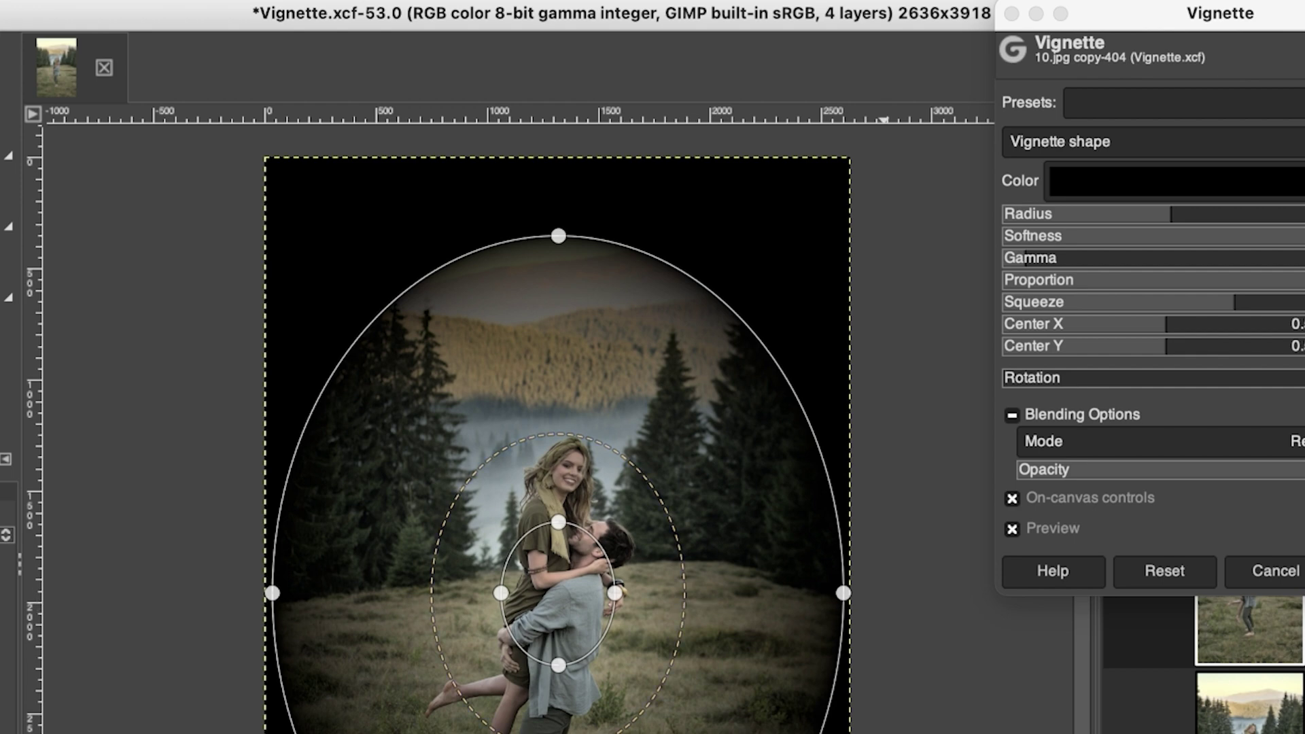
drag(665, 571, 842, 590)
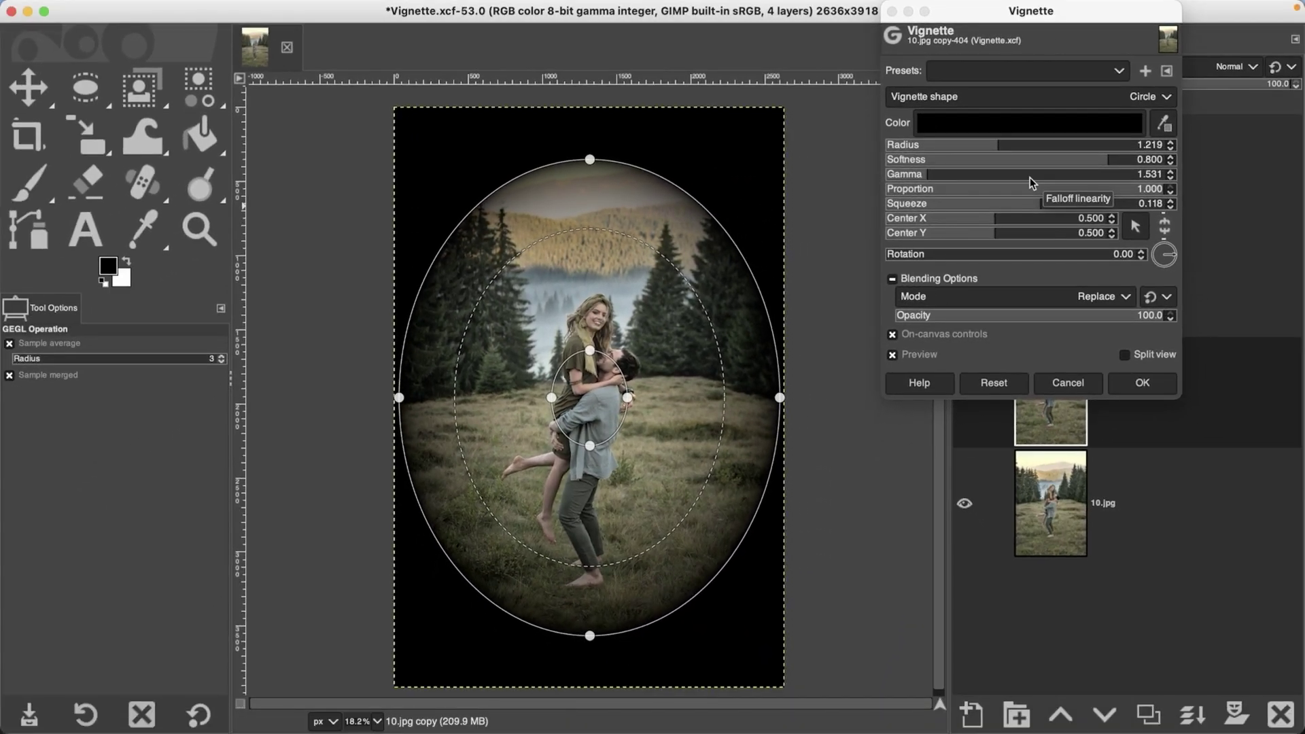
click(979, 99)
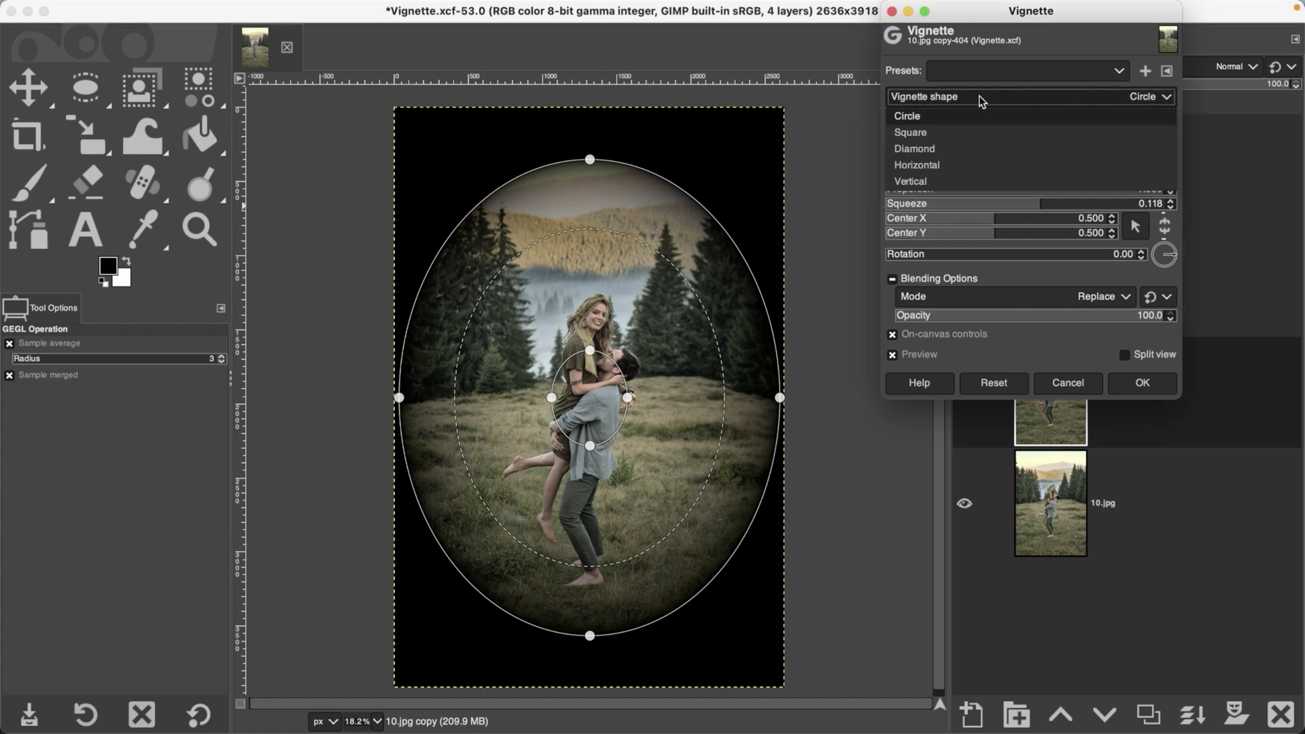
click(911, 132)
click(925, 97)
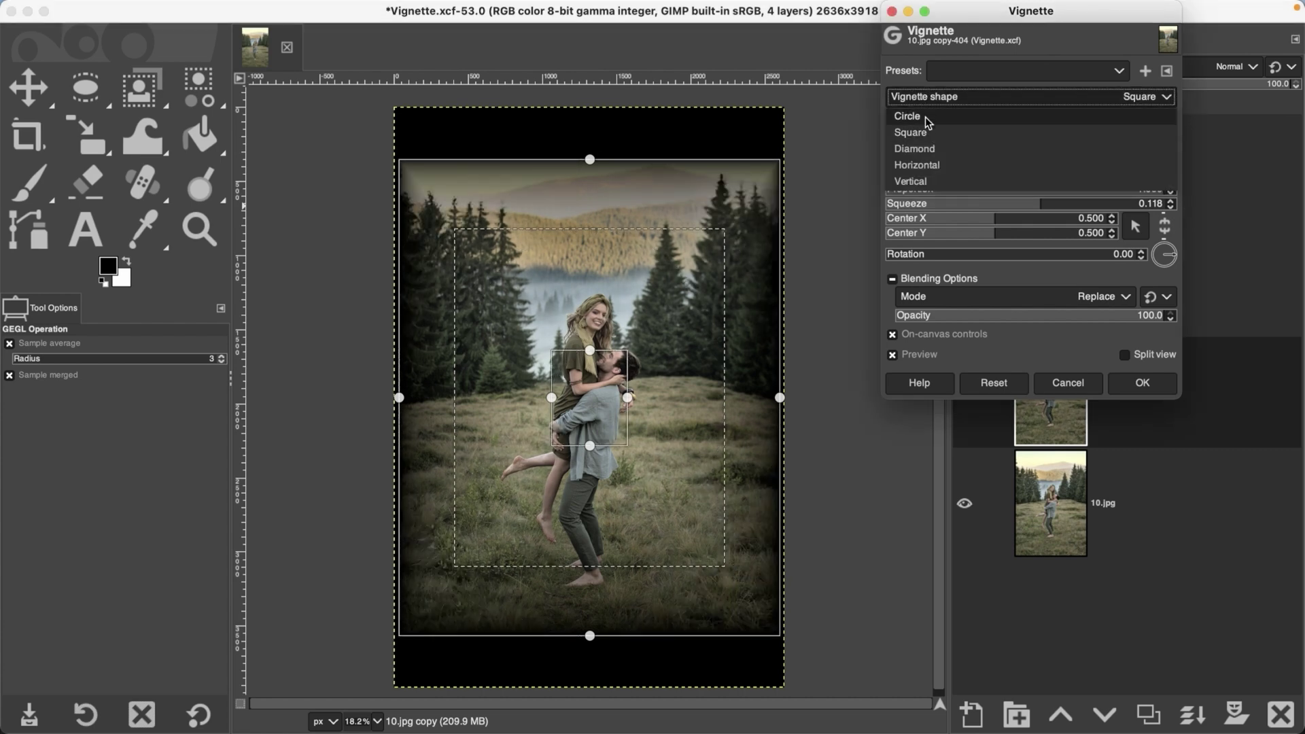
click(914, 148)
click(924, 99)
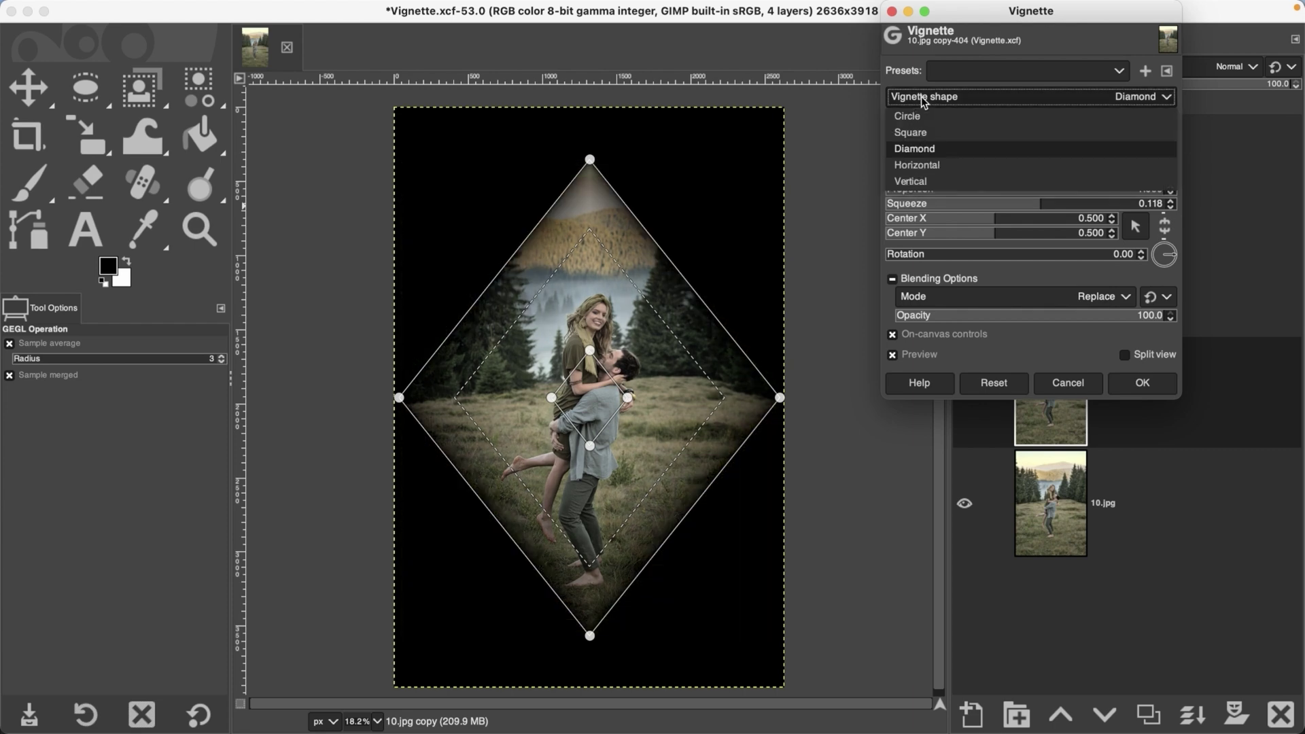
click(930, 166)
click(925, 97)
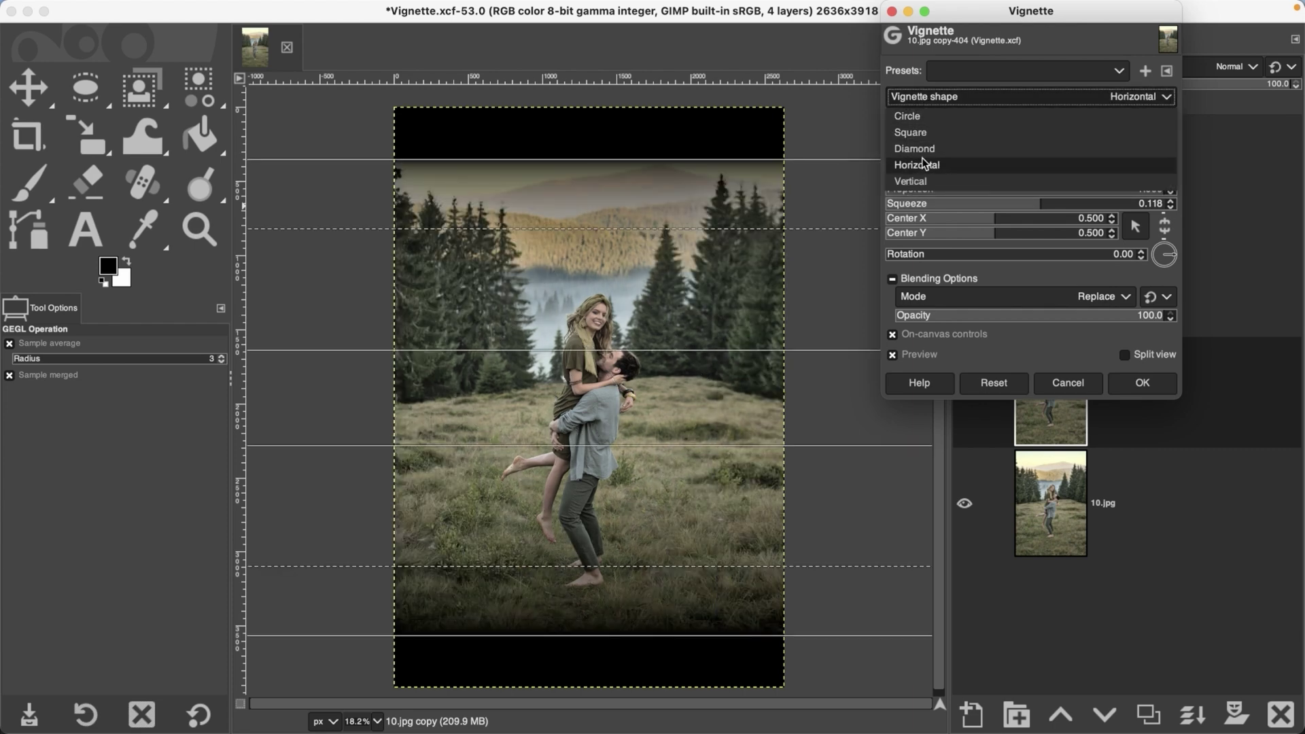
click(923, 179)
click(925, 97)
click(928, 115)
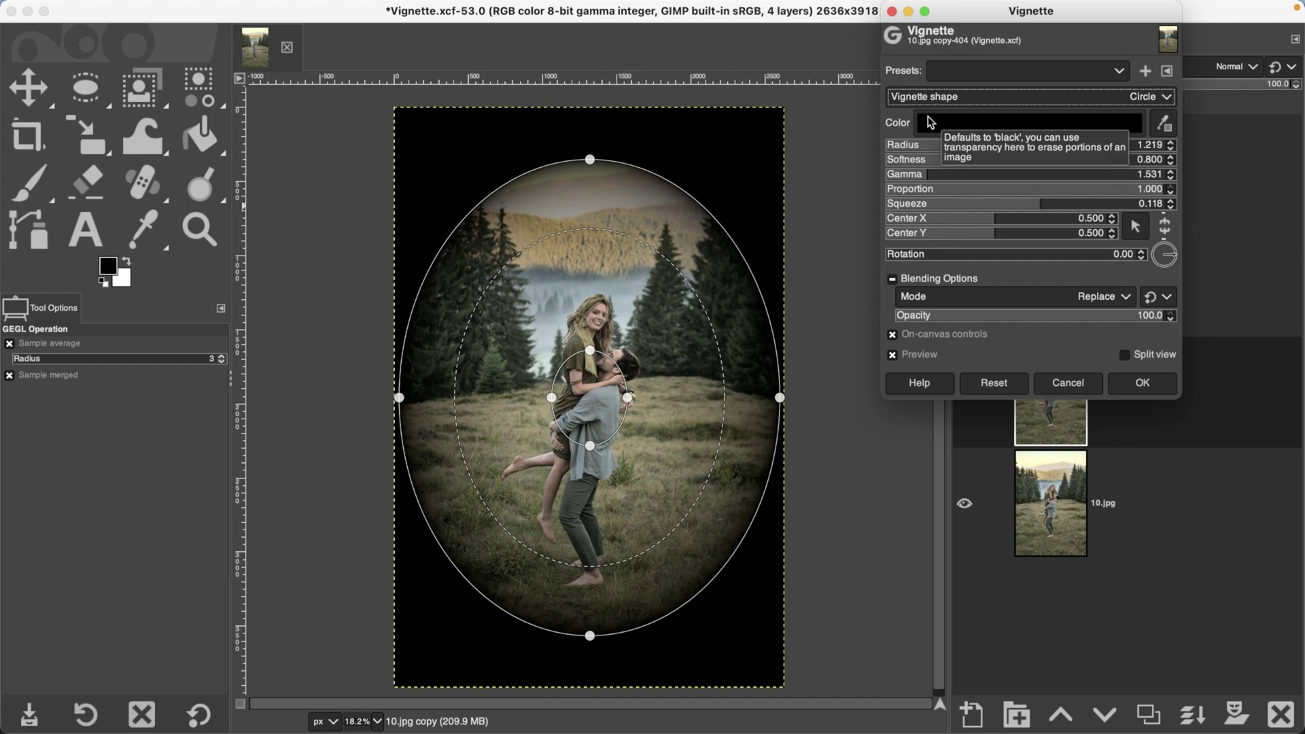
click(1066, 387)
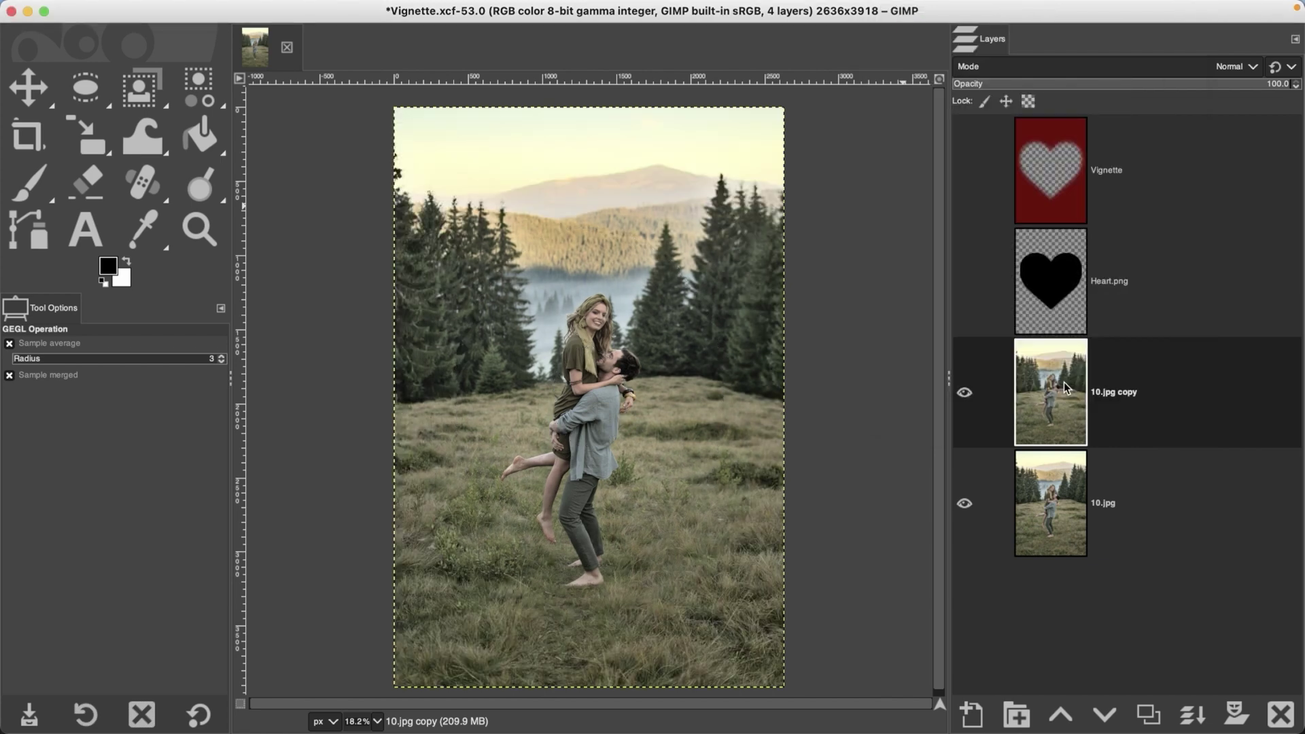
Step: Remove the Vignette and Heart.png layers from the layer stack
click(1057, 157)
click(1040, 302)
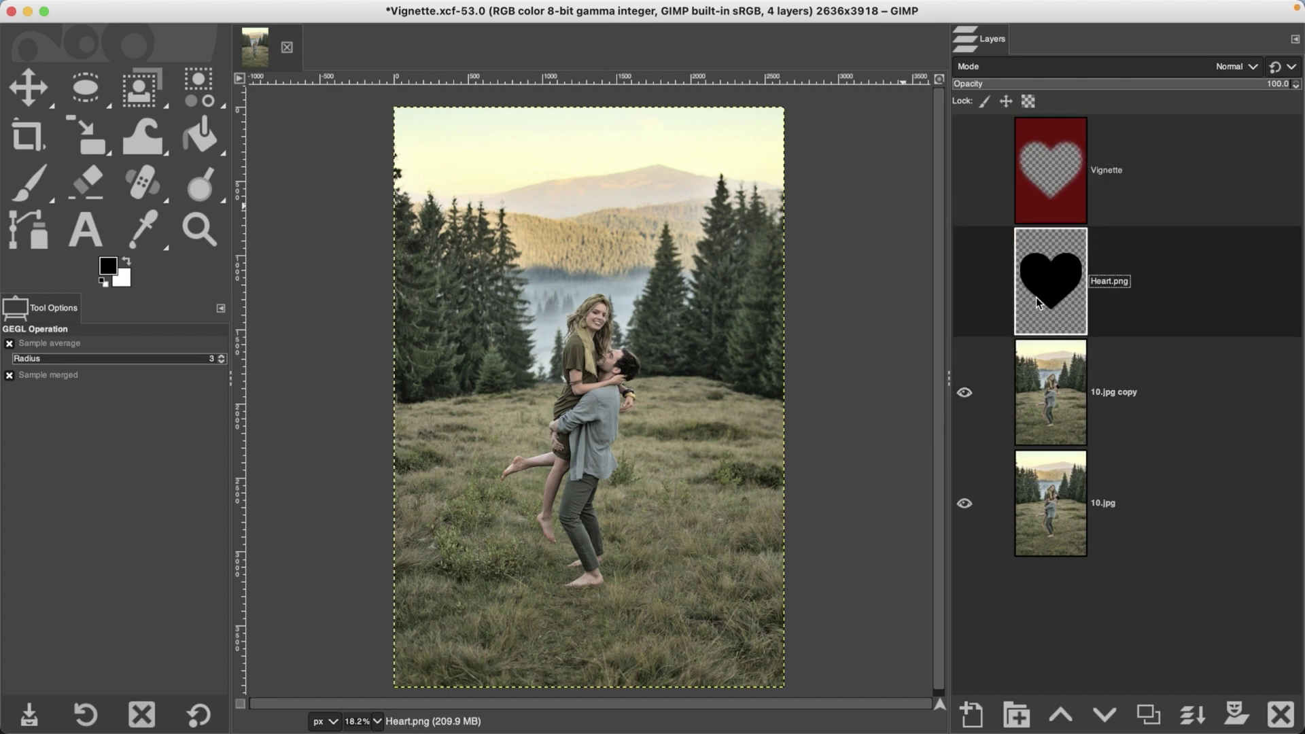
click(1180, 175)
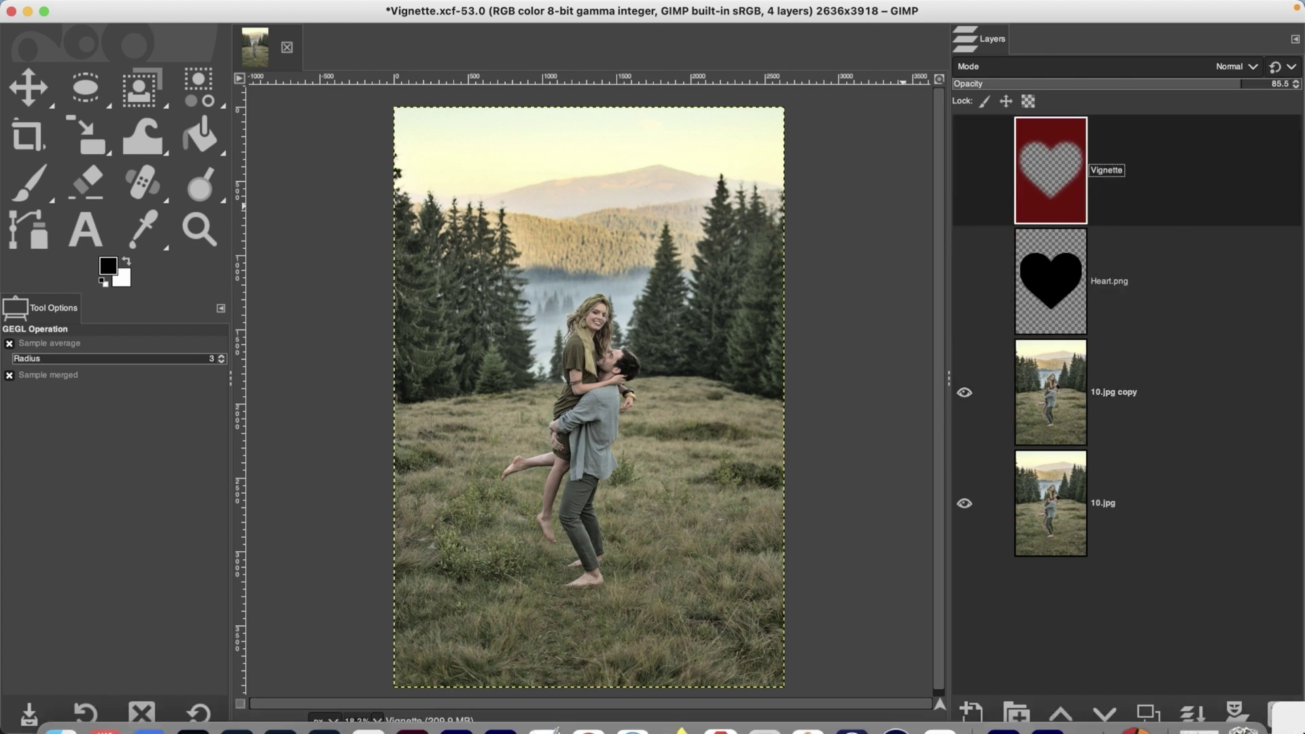
click(1272, 715)
click(1273, 715)
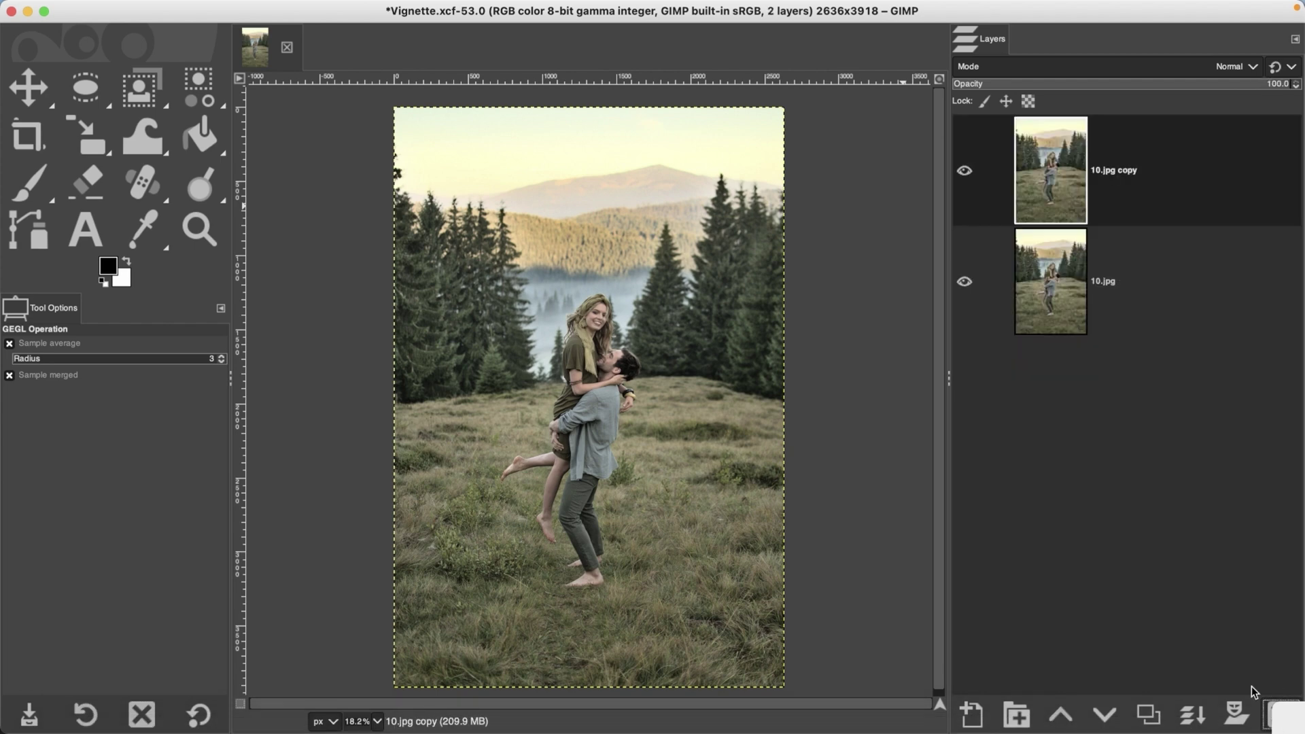
Step: Drag Heart.png from Finder's Section 05 folder onto the GIMP canvas as a layer
click(61, 703)
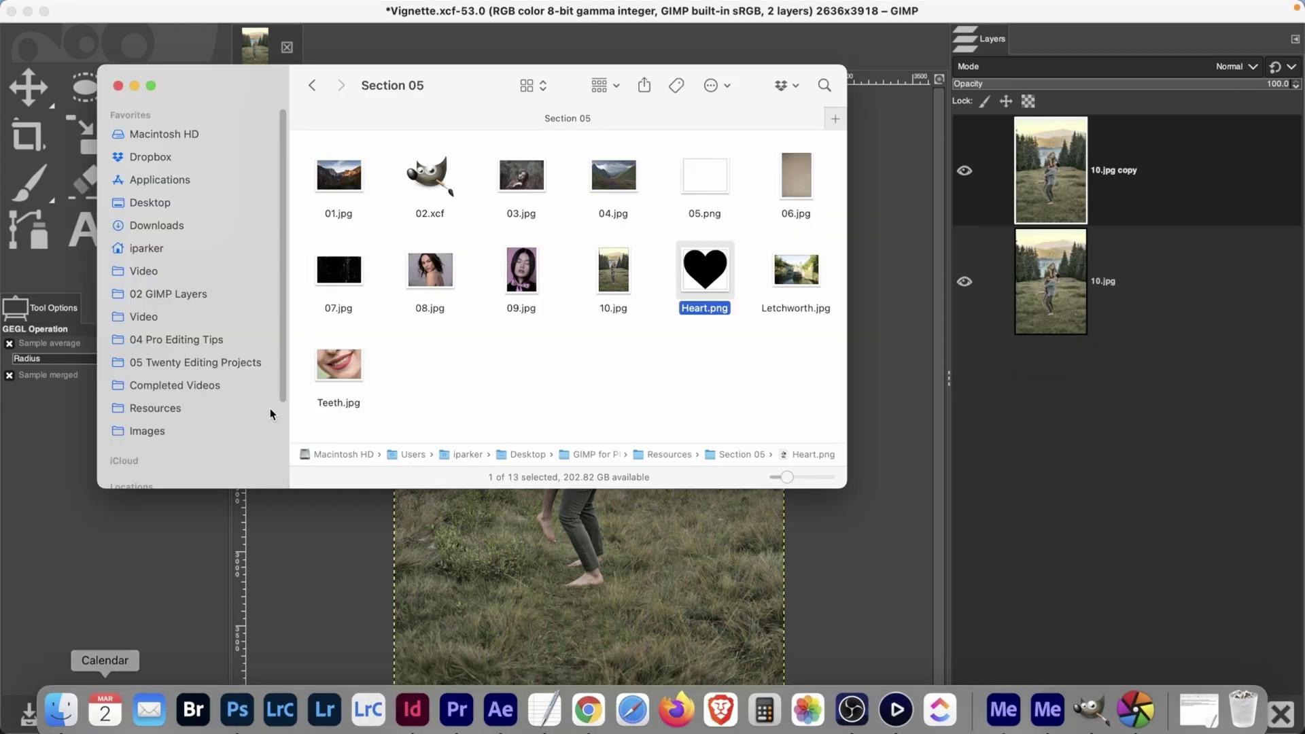
drag(561, 110, 992, 49)
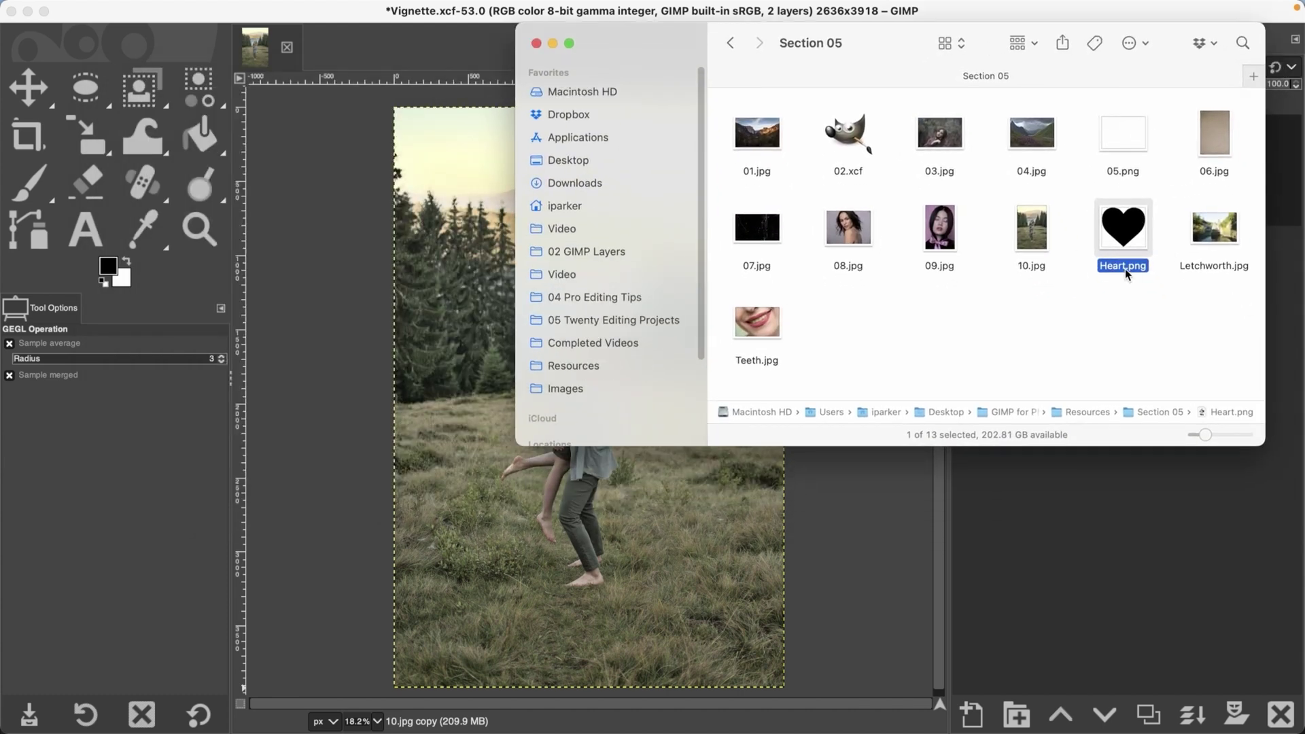
drag(1129, 231, 561, 537)
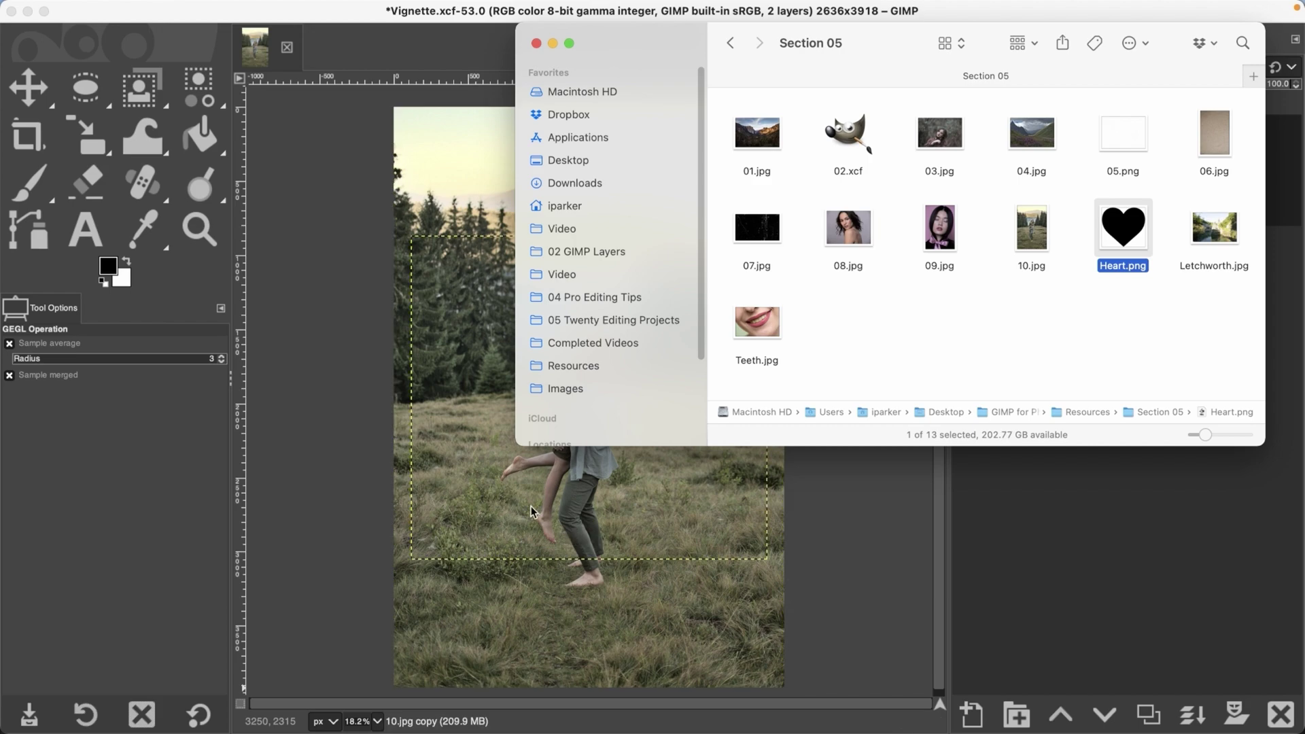
click(157, 452)
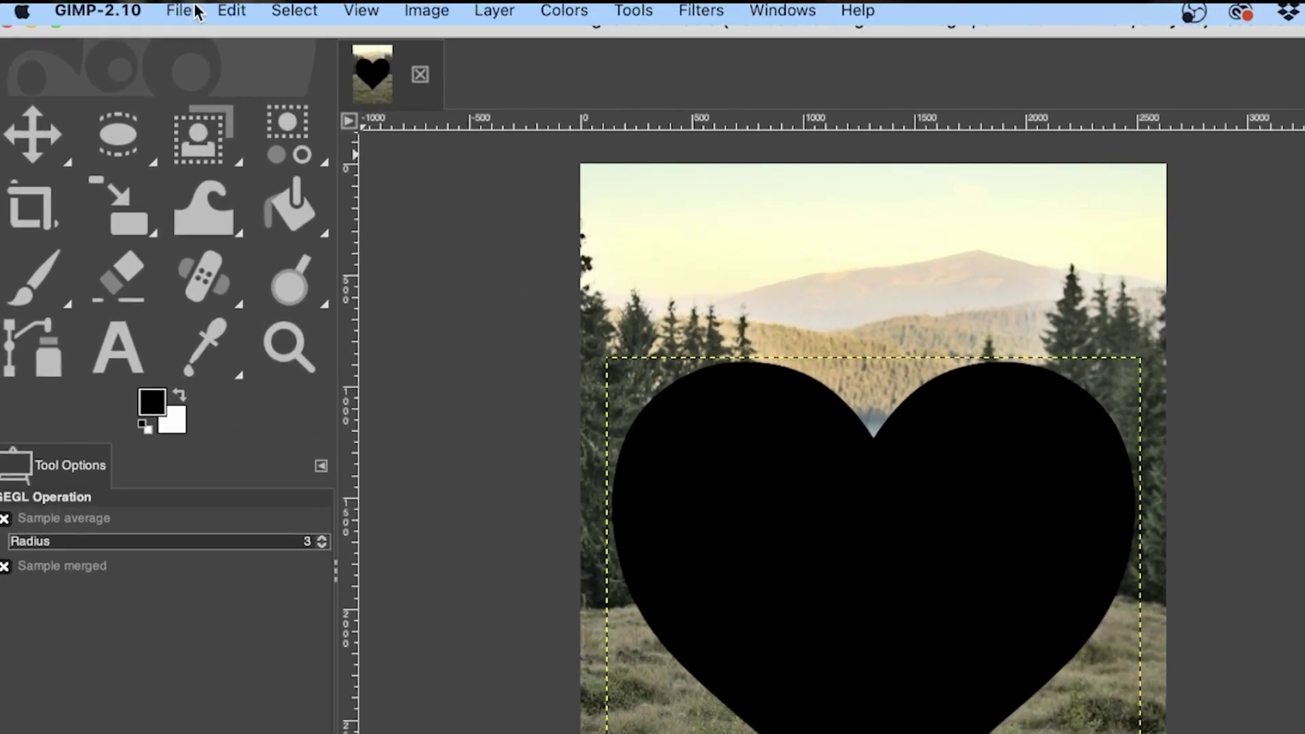
Step: Expand the Heart.png layer to the full 2636×3918 canvas with Layer to Image Size
click(181, 14)
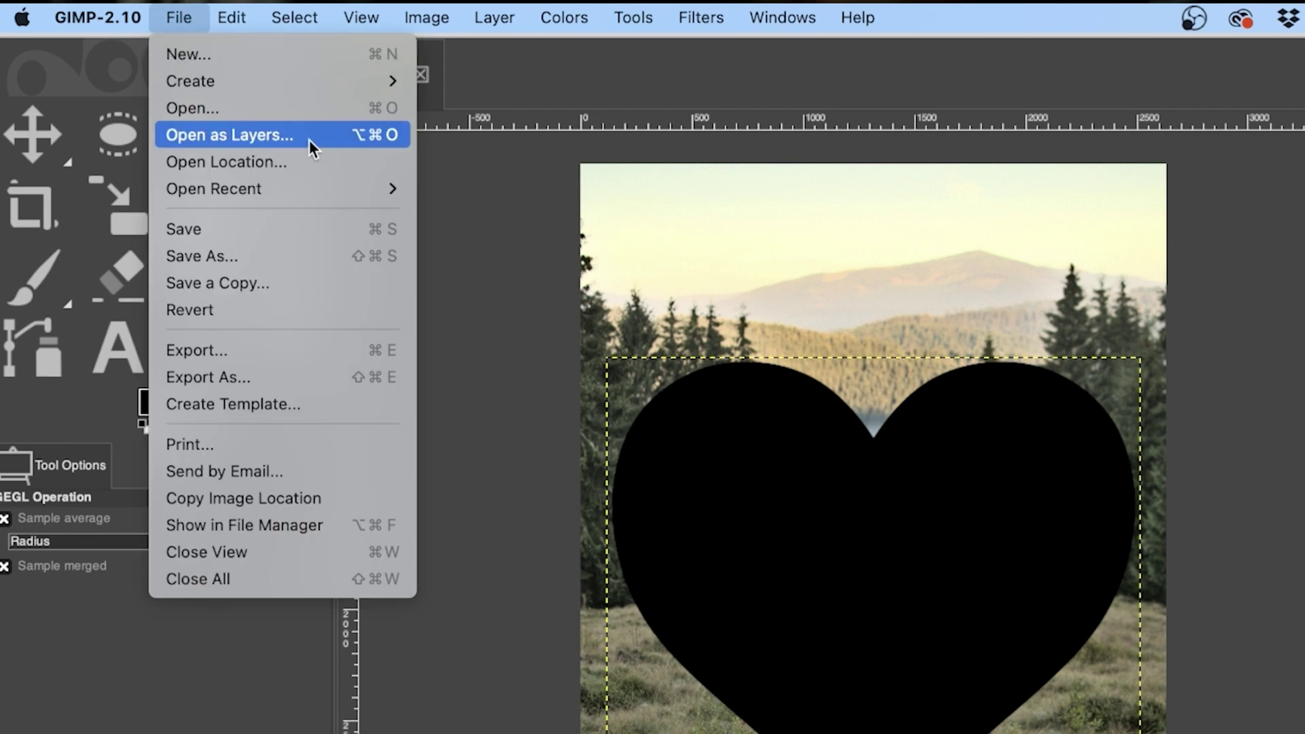
click(994, 580)
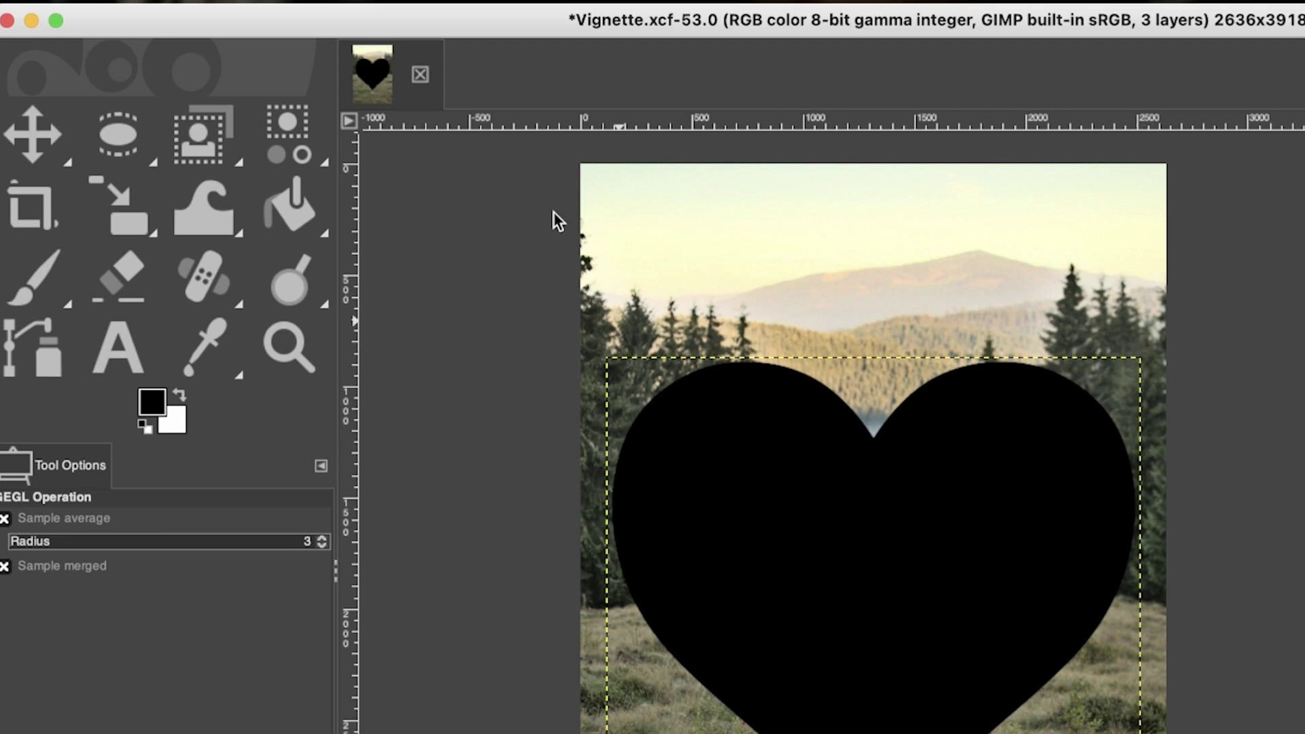
click(479, 15)
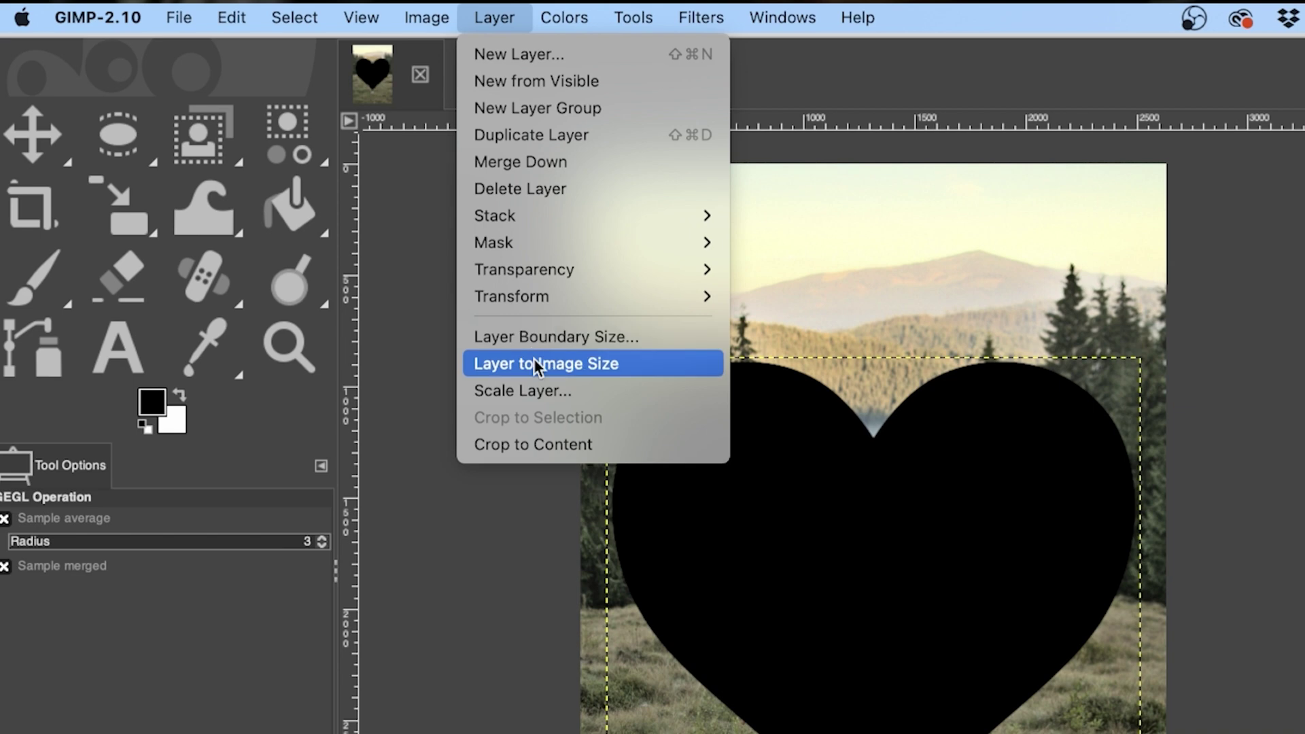
click(555, 362)
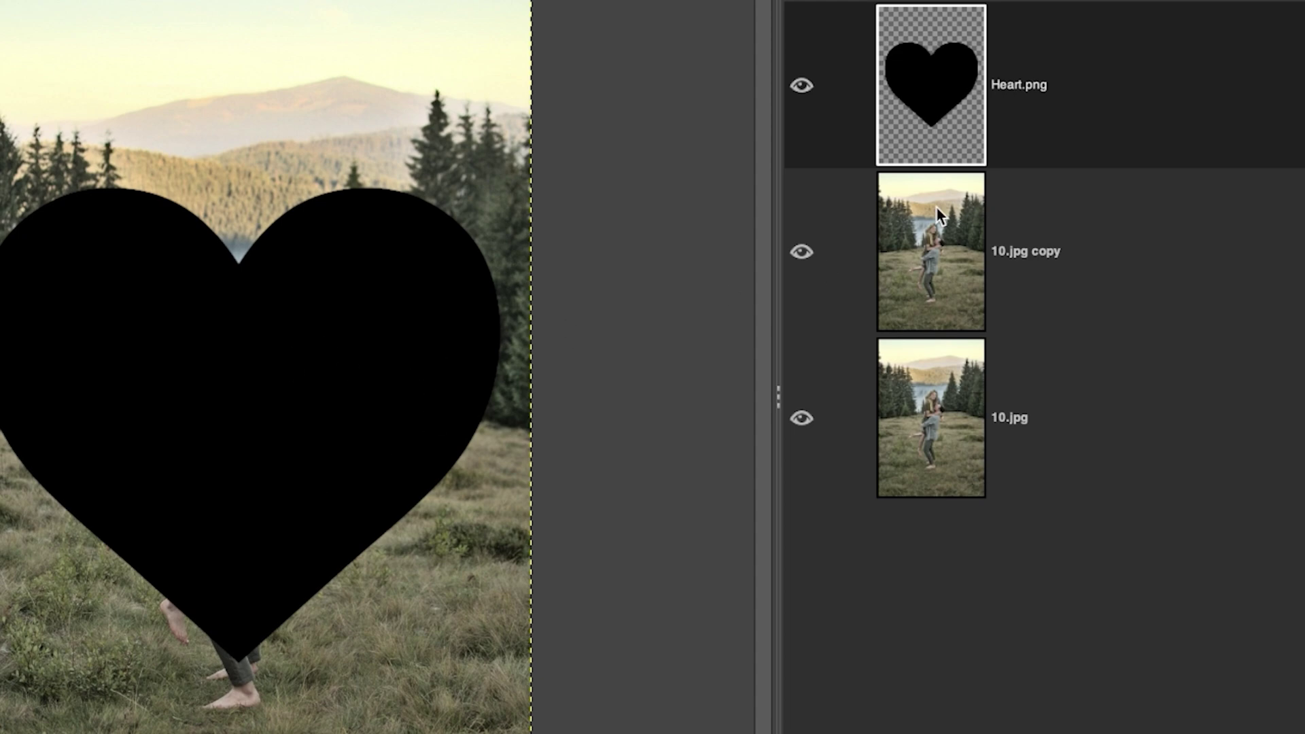
Step: Select everything outside the heart from Heart.png's alpha, then hide that layer
right_click(935, 80)
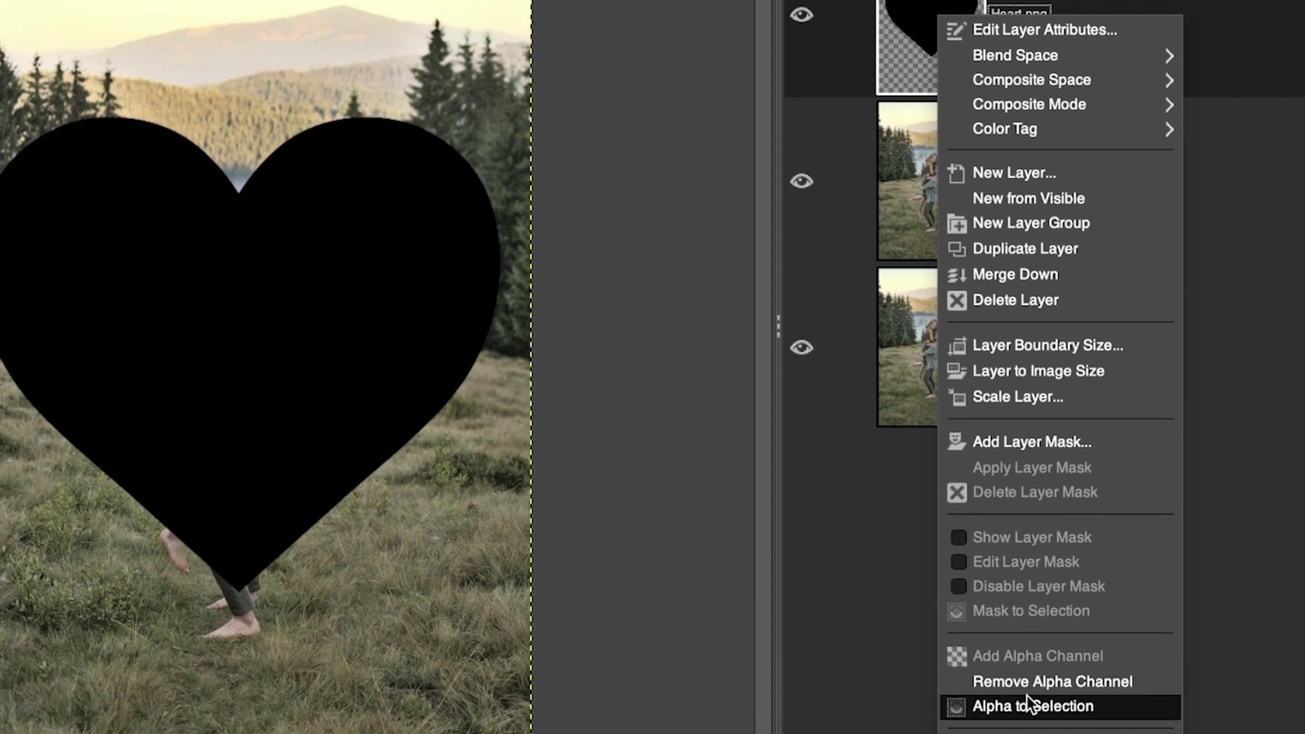
click(1031, 707)
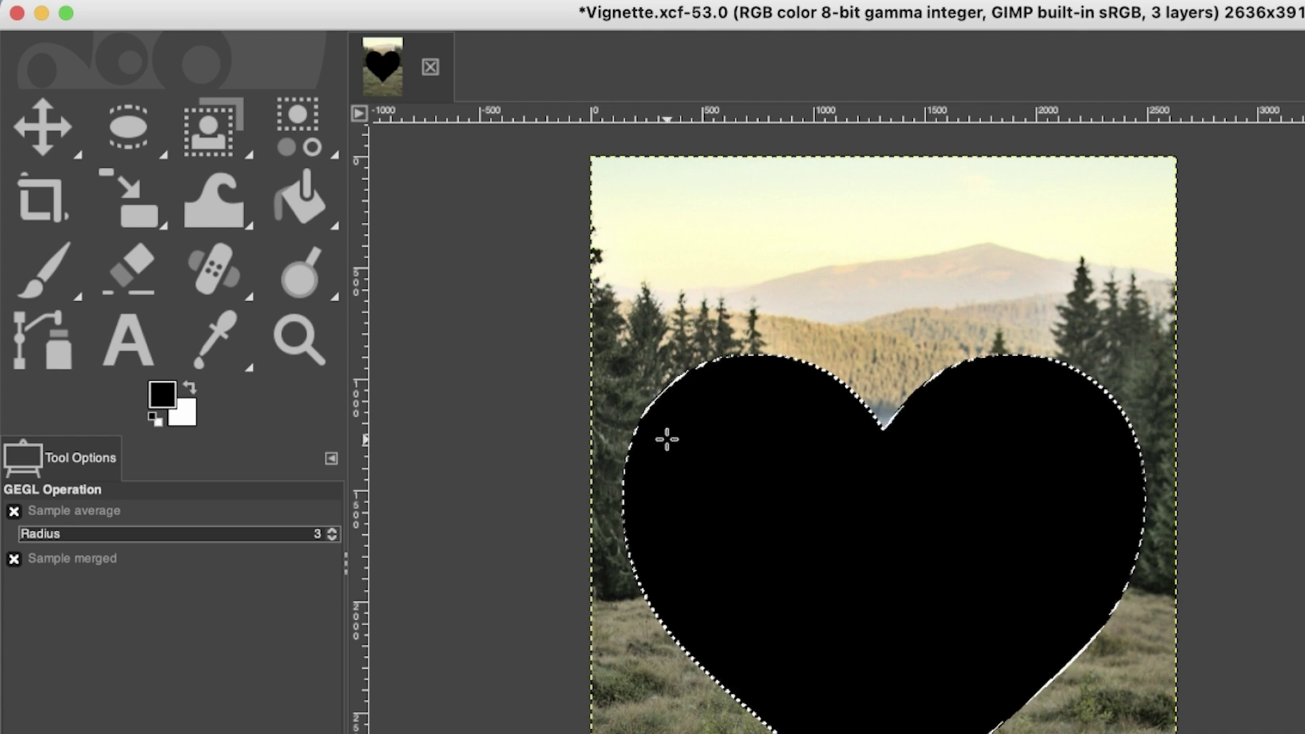
mouse_move(472, 6)
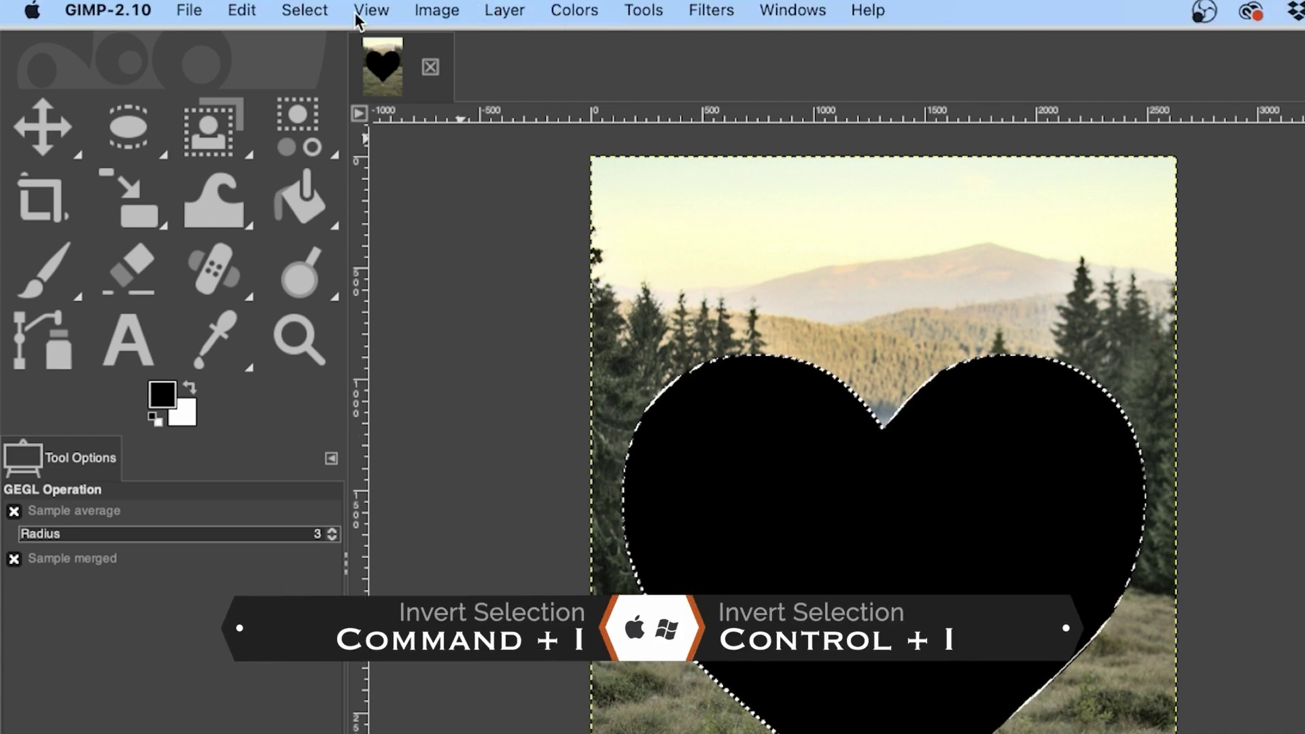
click(306, 10)
click(308, 100)
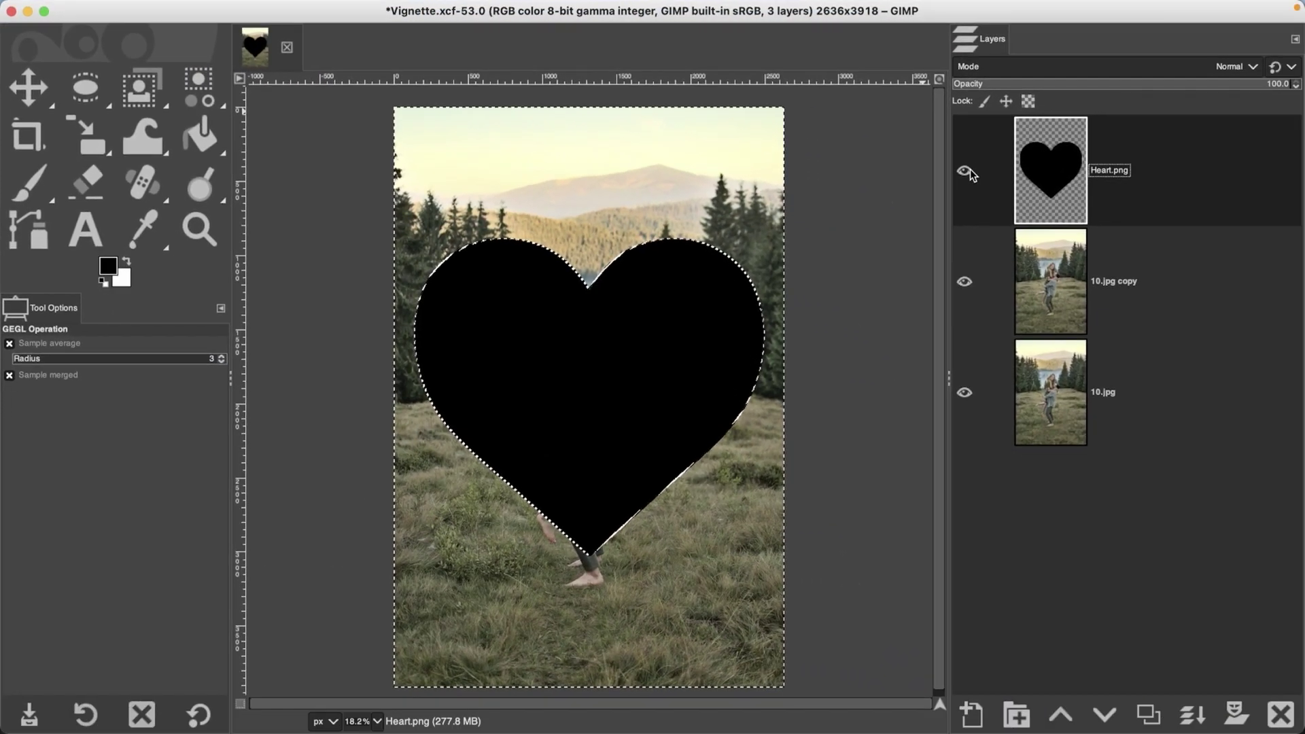
click(1163, 206)
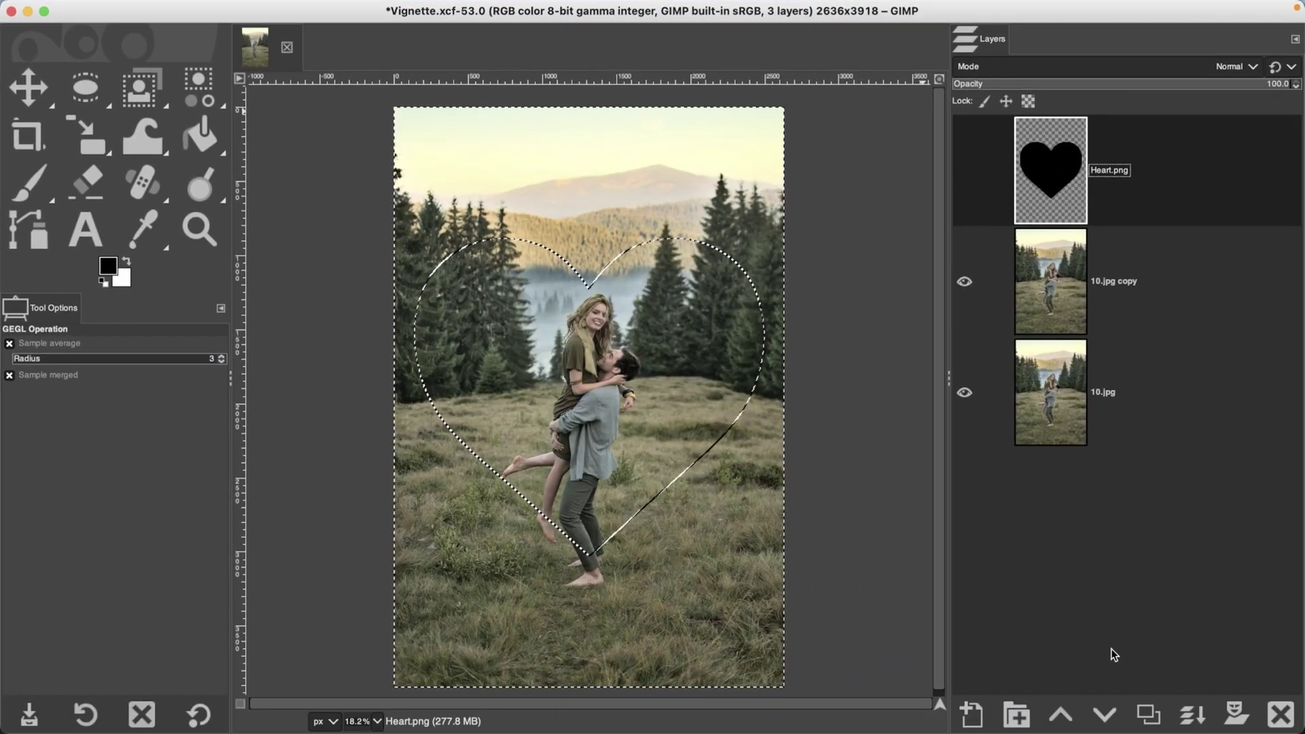
Step: Add a transparent Vignette layer and set the foreground colour to dark red 610707
click(973, 713)
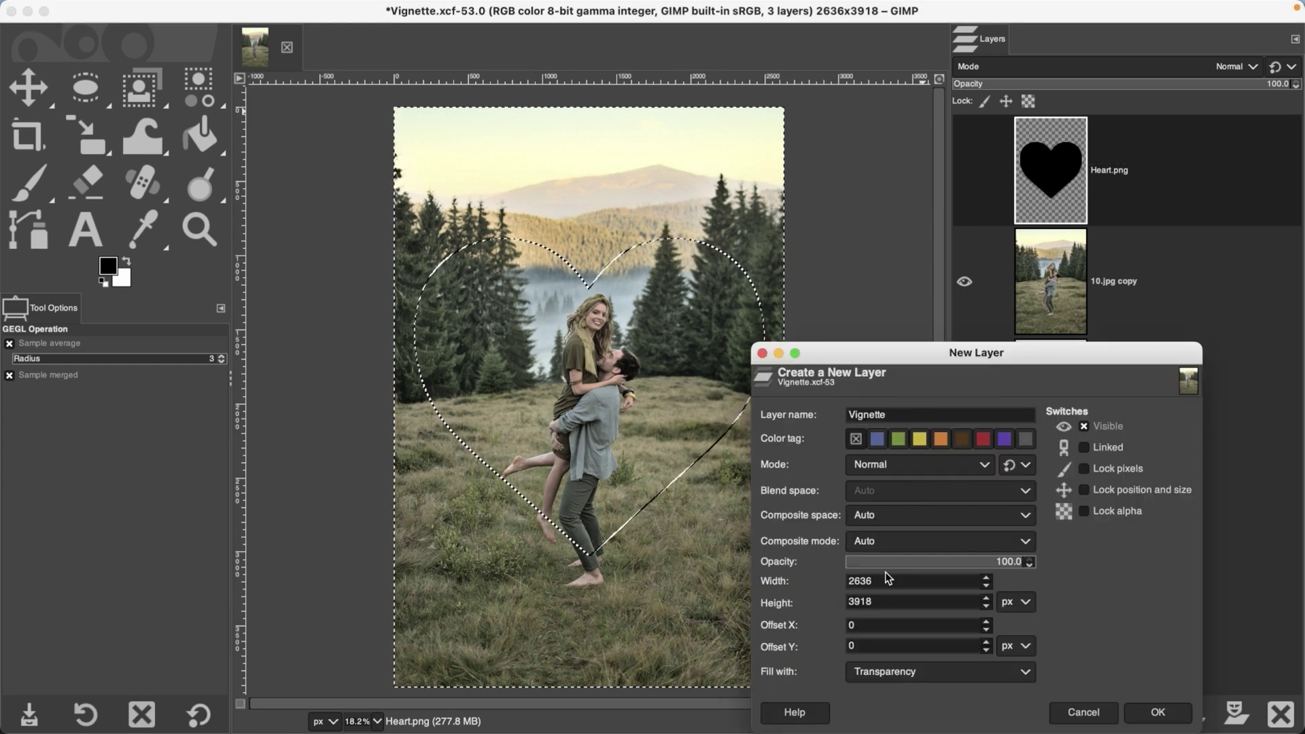
click(1154, 713)
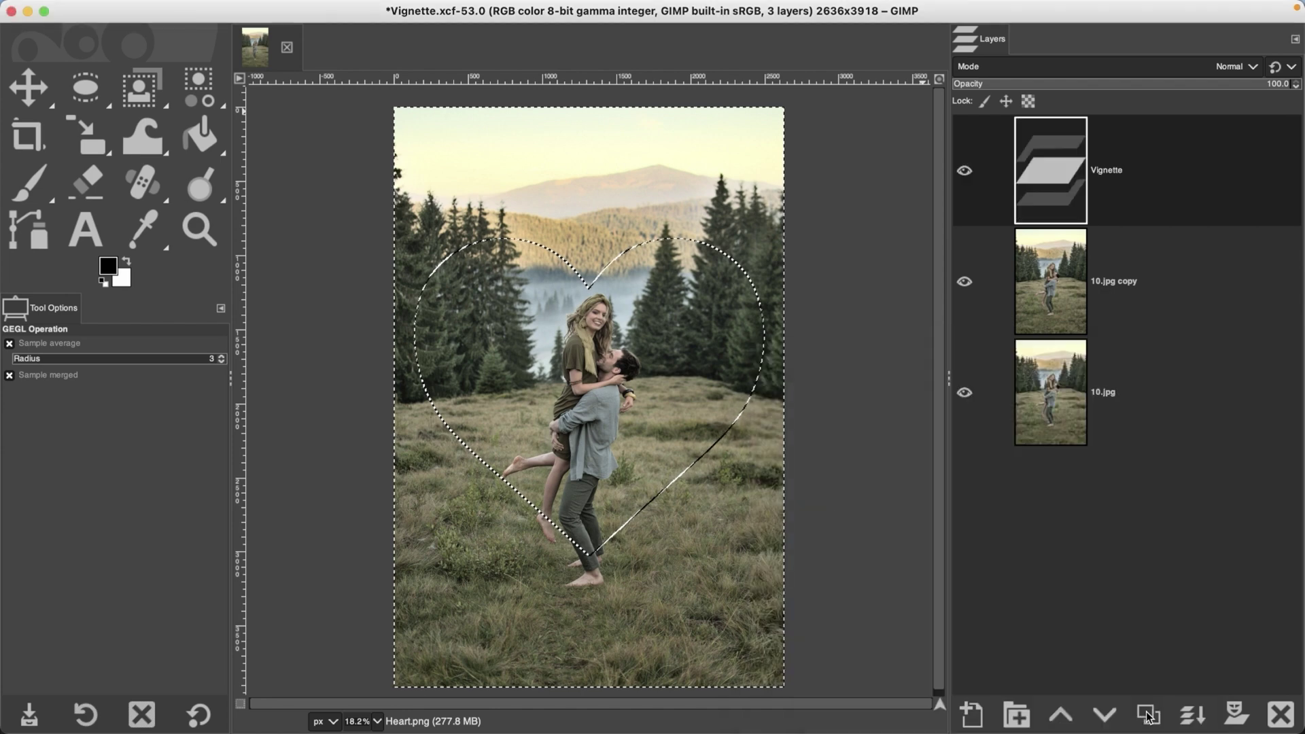
click(111, 270)
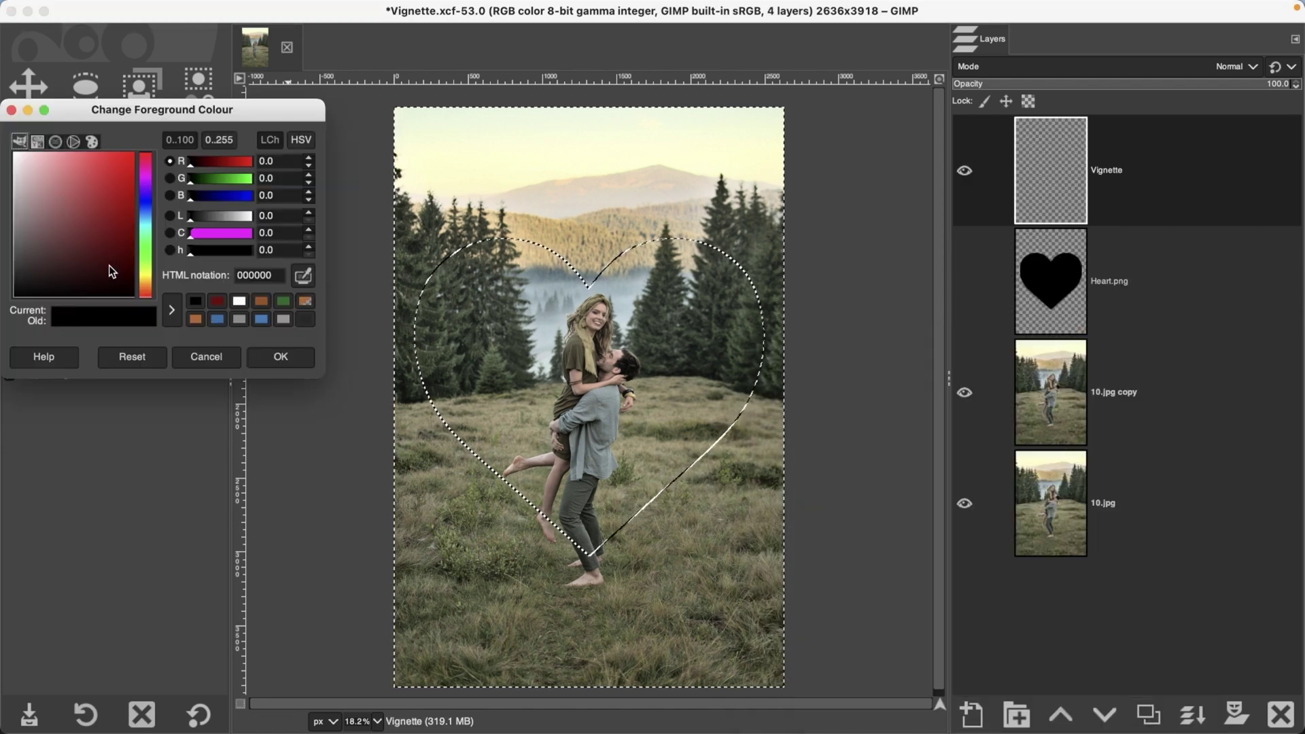
click(127, 235)
click(126, 242)
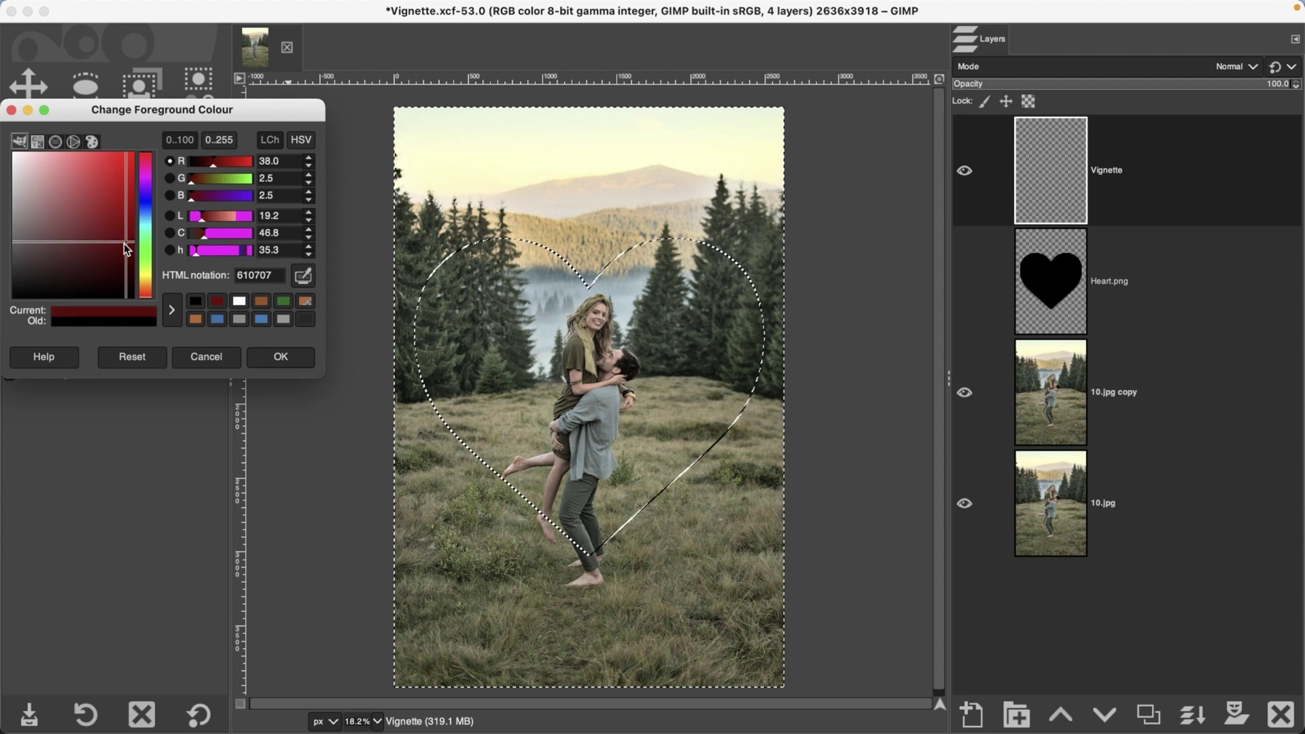
click(283, 360)
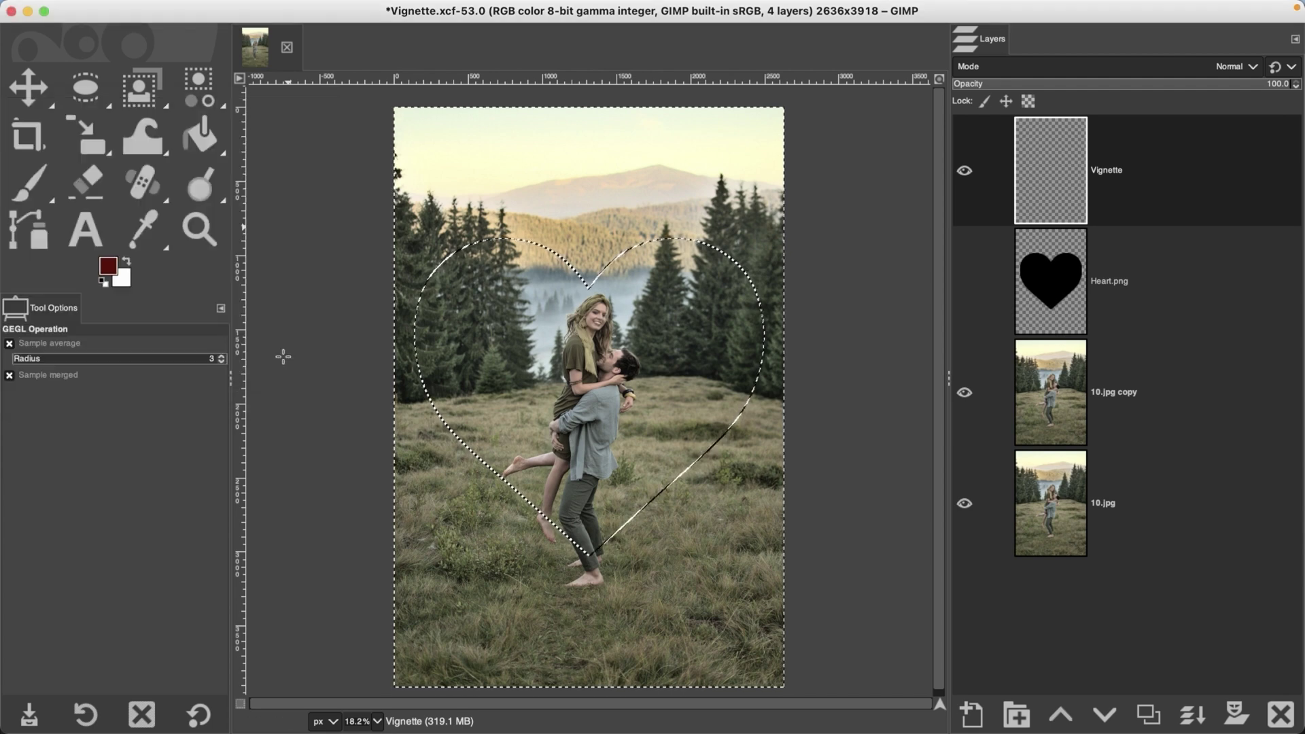
Step: Bucket-fill the area outside the heart with the dark red, then select none
click(213, 131)
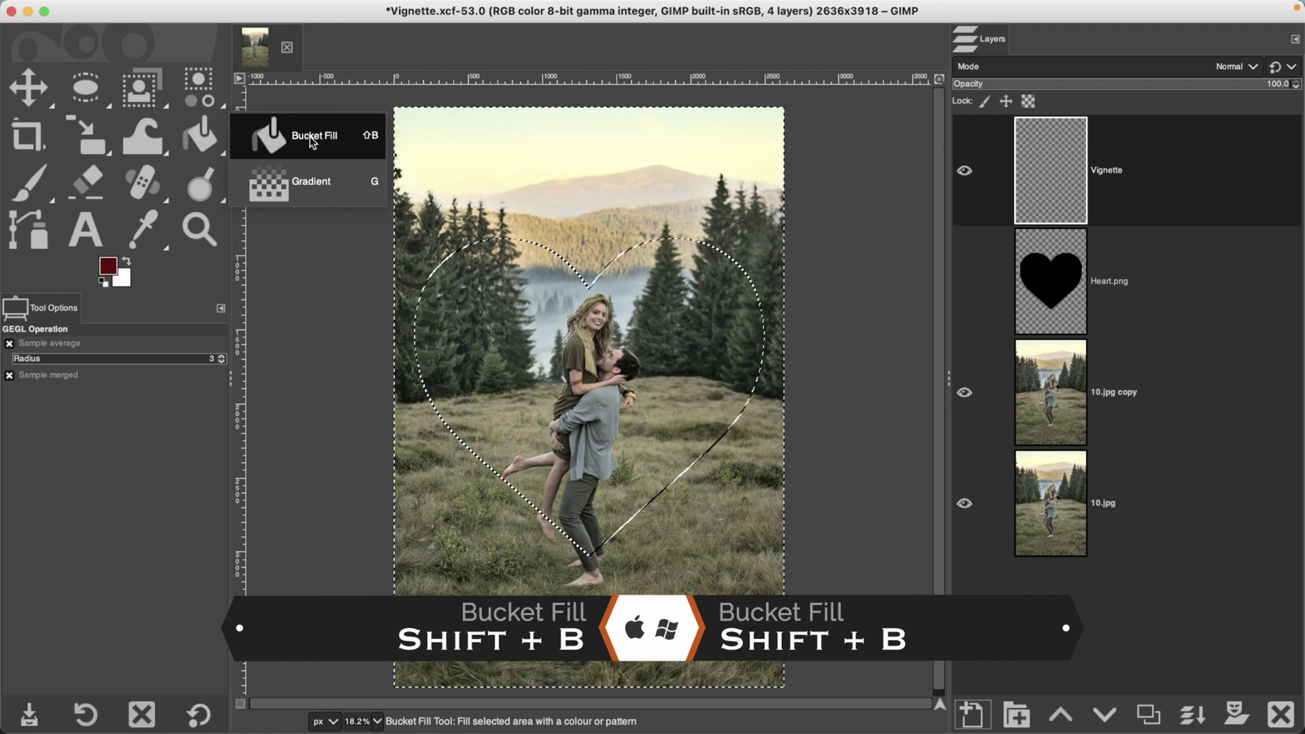
click(373, 148)
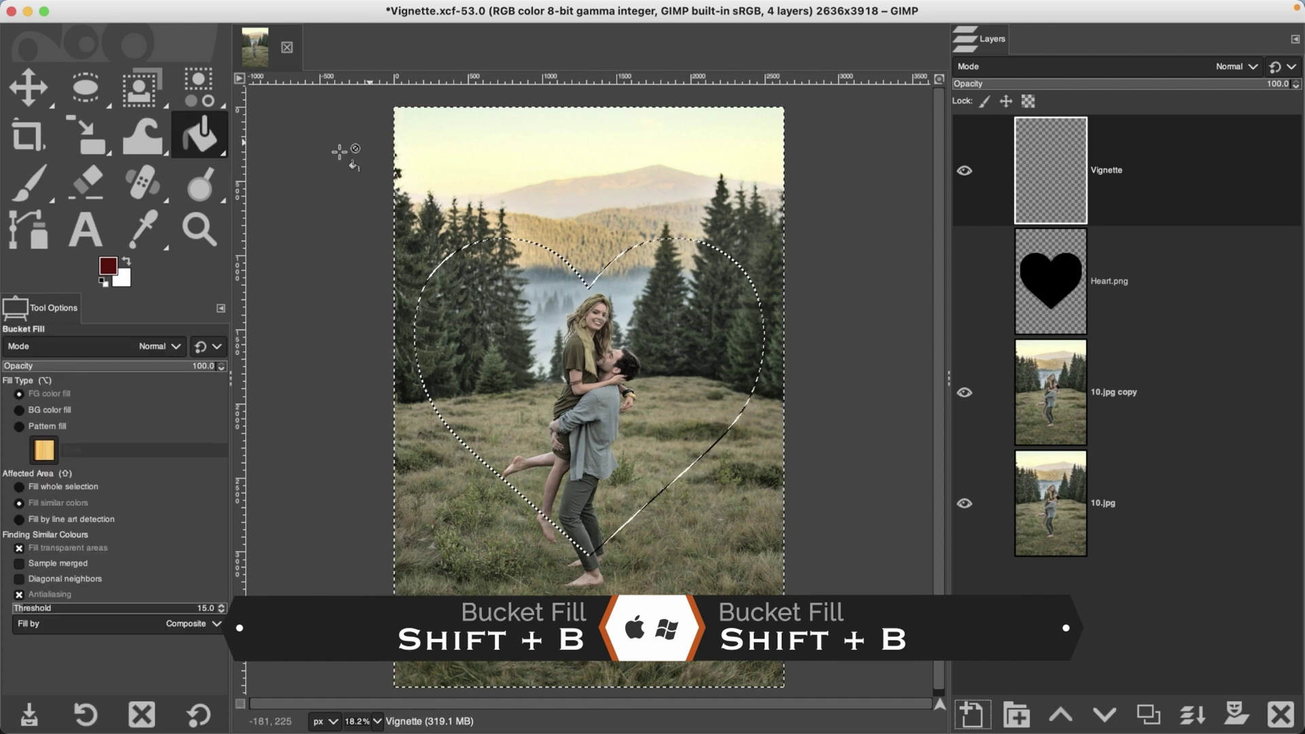
click(583, 185)
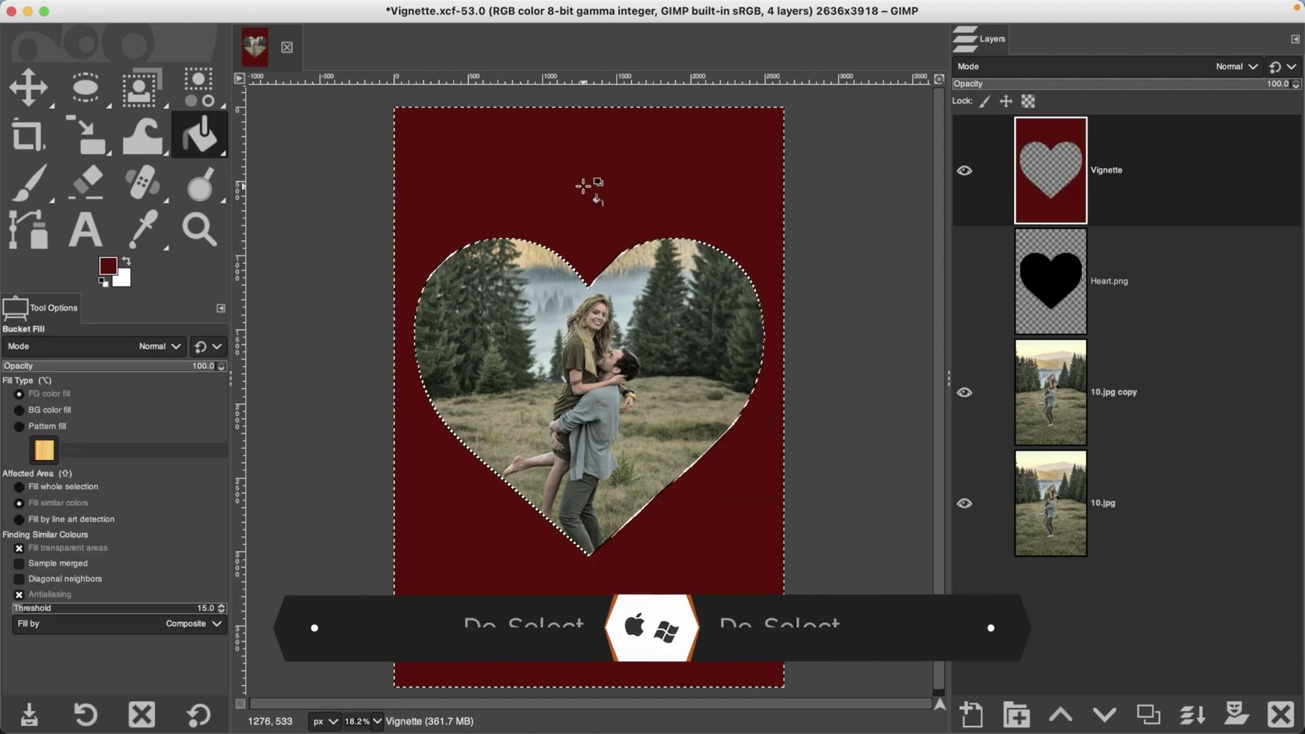
mouse_move(148, 6)
click(203, 8)
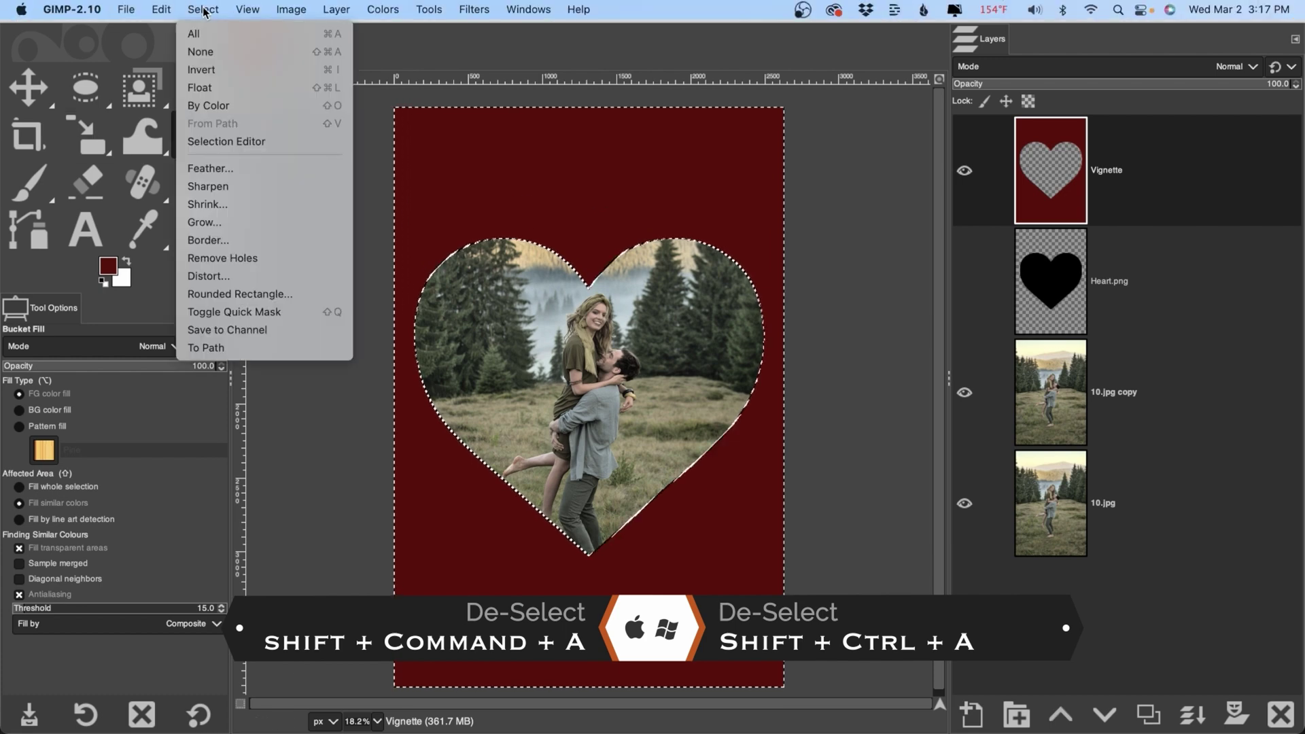
click(300, 51)
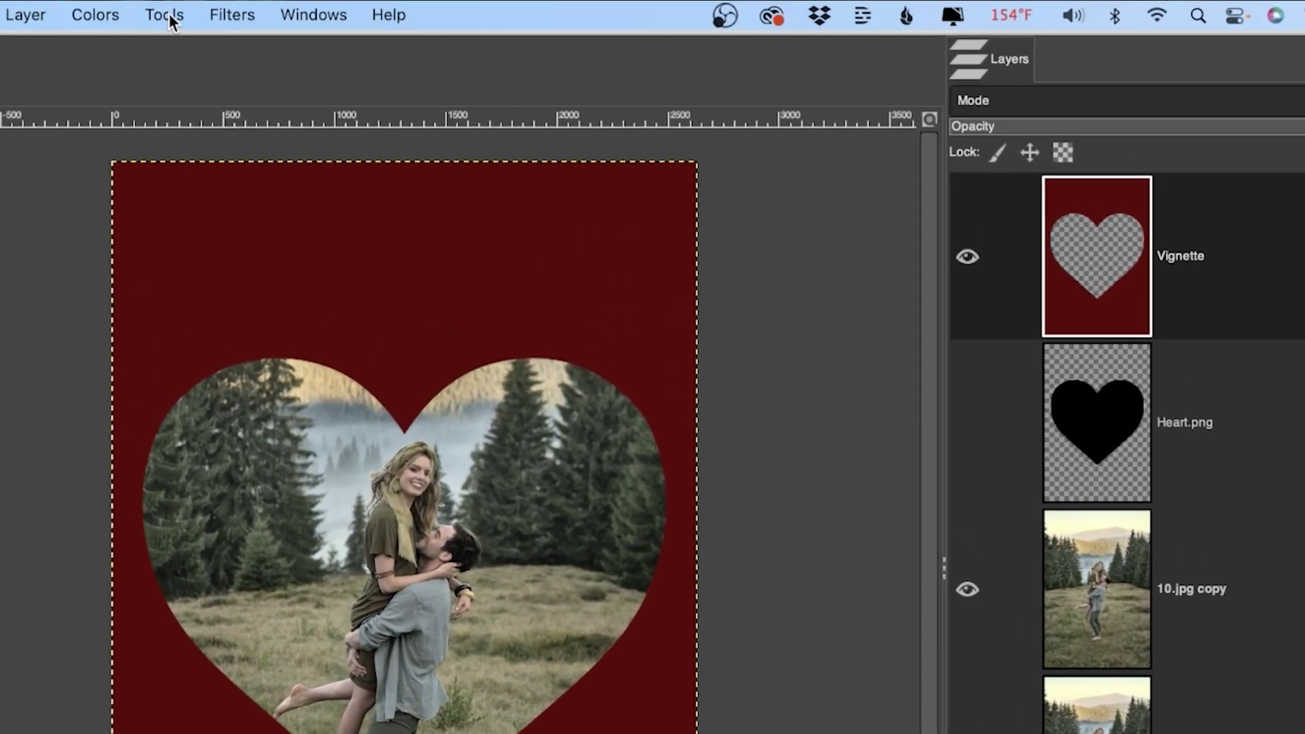
Step: Apply a Gaussian Blur of size 68.26 to the Vignette layer to feather its heart edge
click(225, 9)
mouse_move(265, 174)
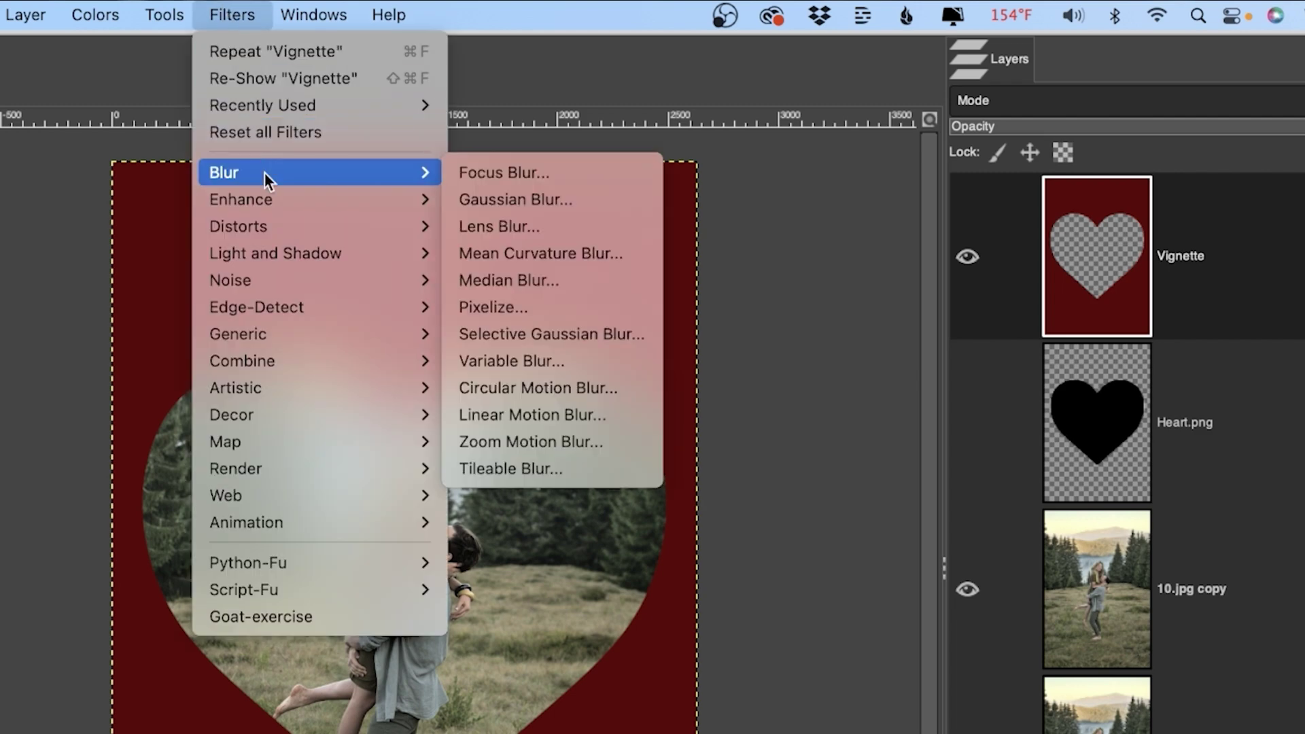
click(495, 197)
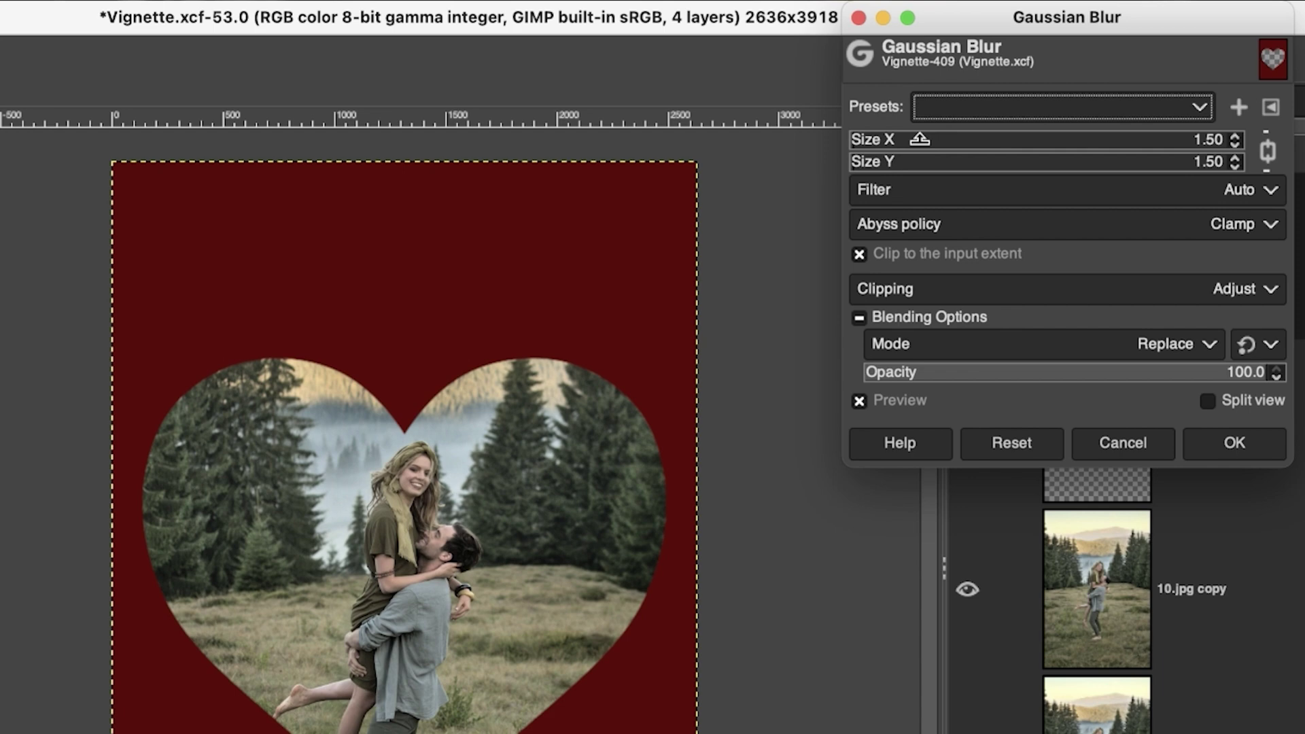
click(1032, 139)
click(1088, 140)
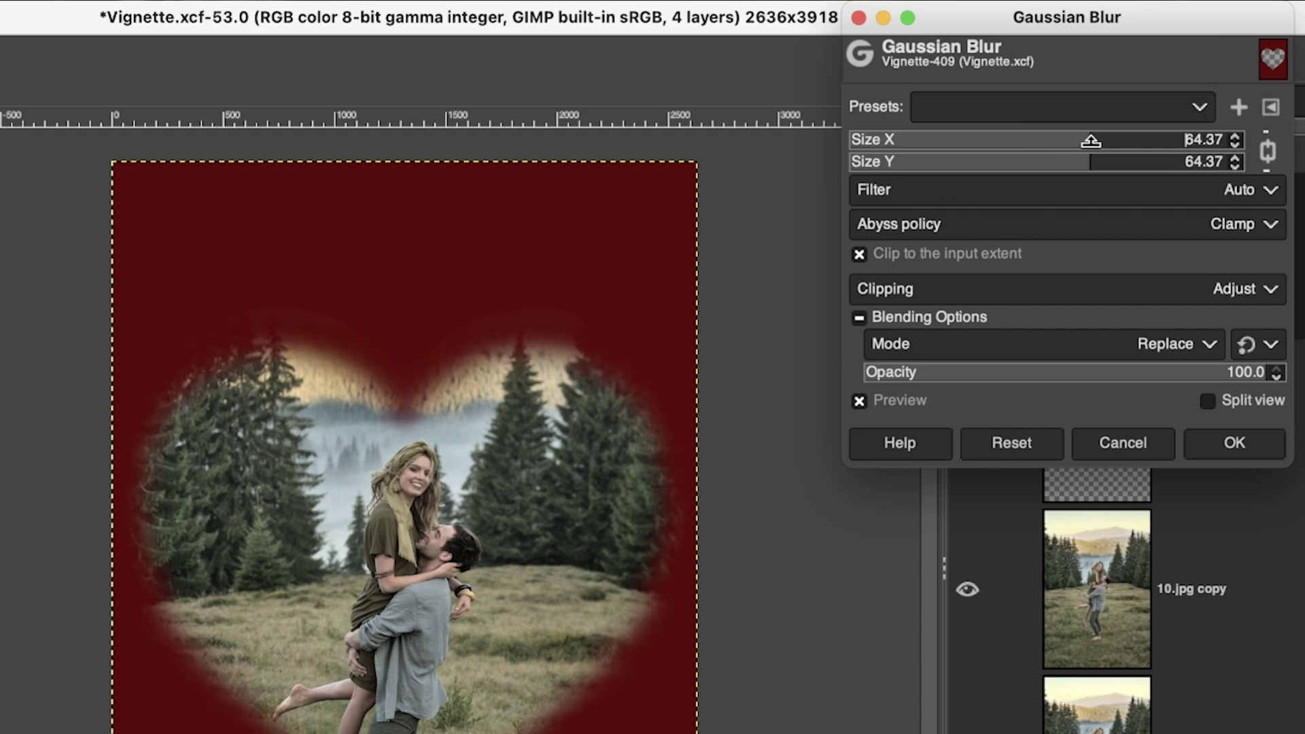
click(1135, 140)
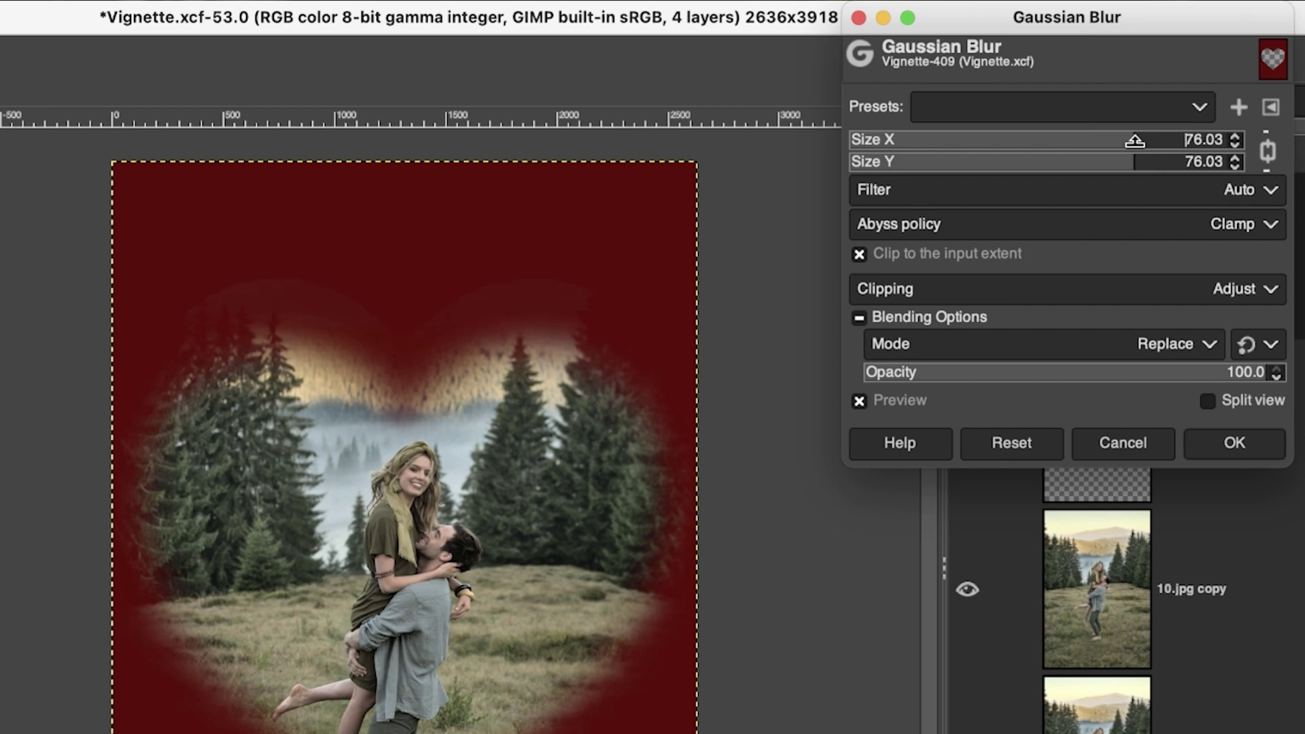
click(1106, 140)
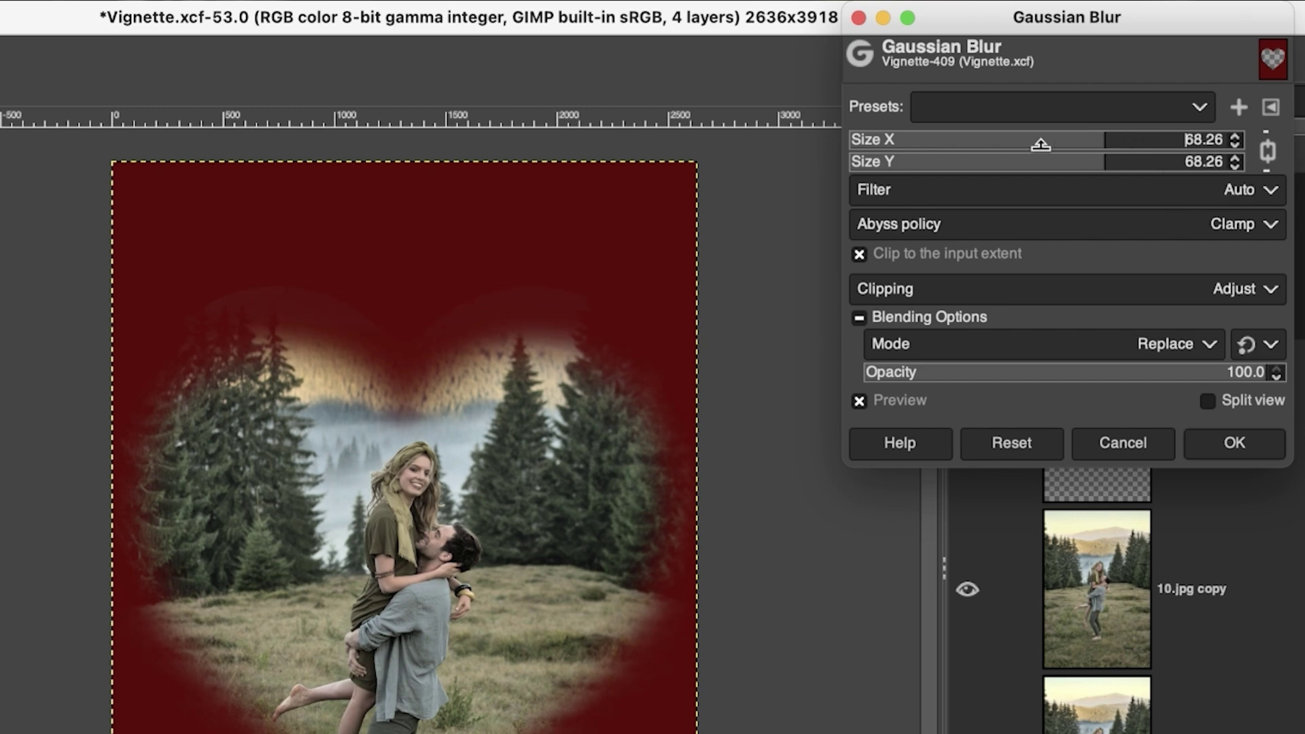
click(1234, 442)
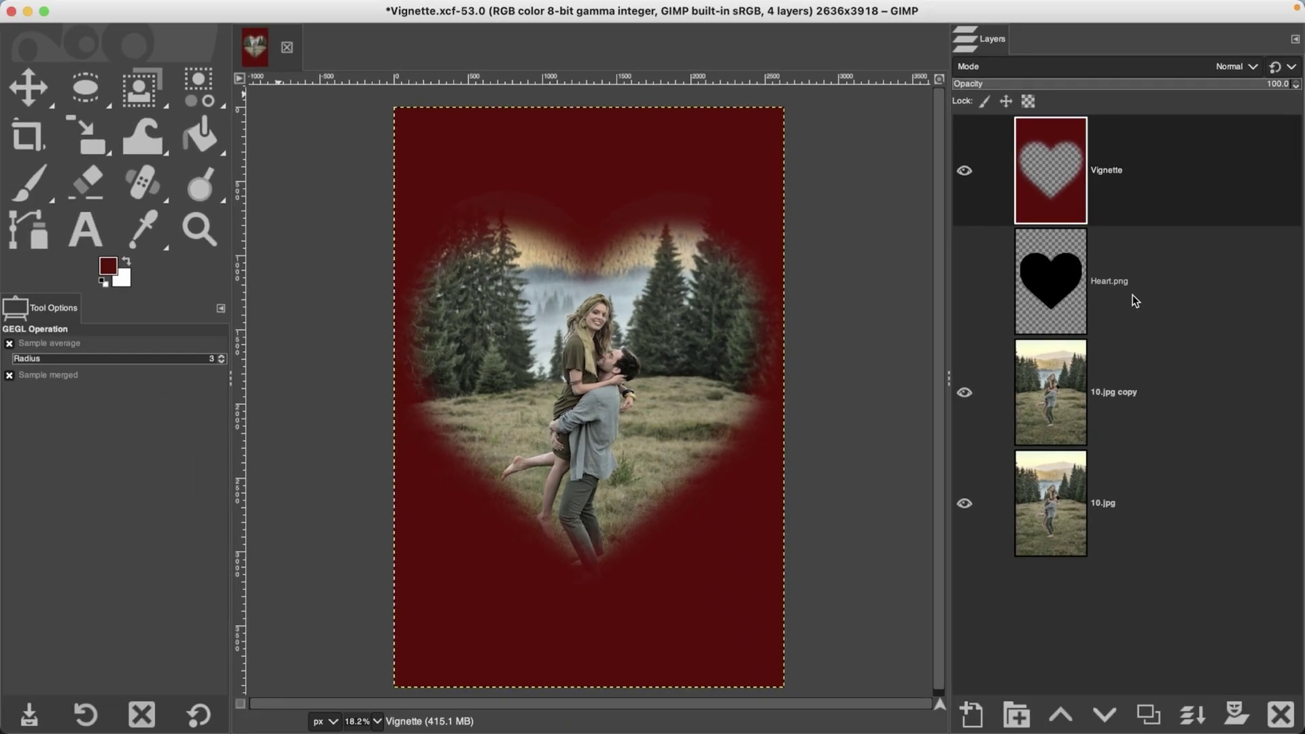
Step: Lower the Vignette layer's opacity to about 80% so the mountain photo shows through
drag(1270, 76, 1255, 83)
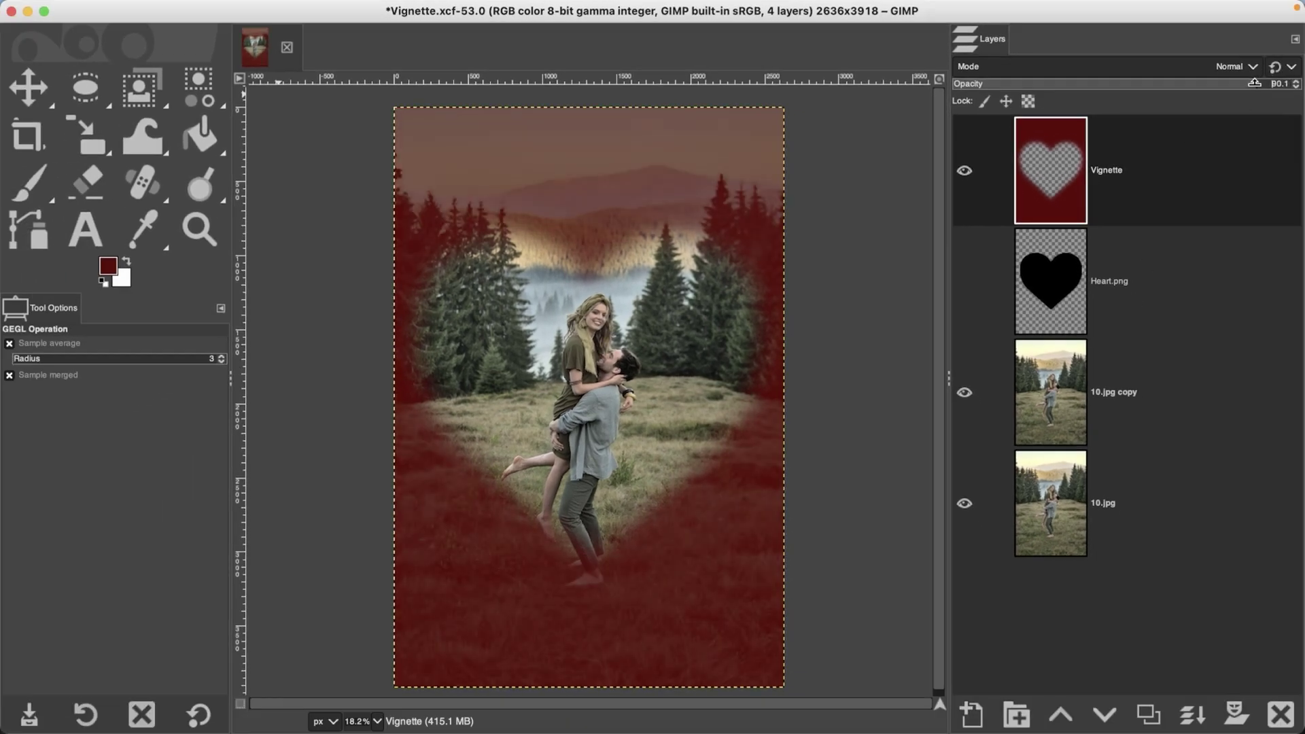